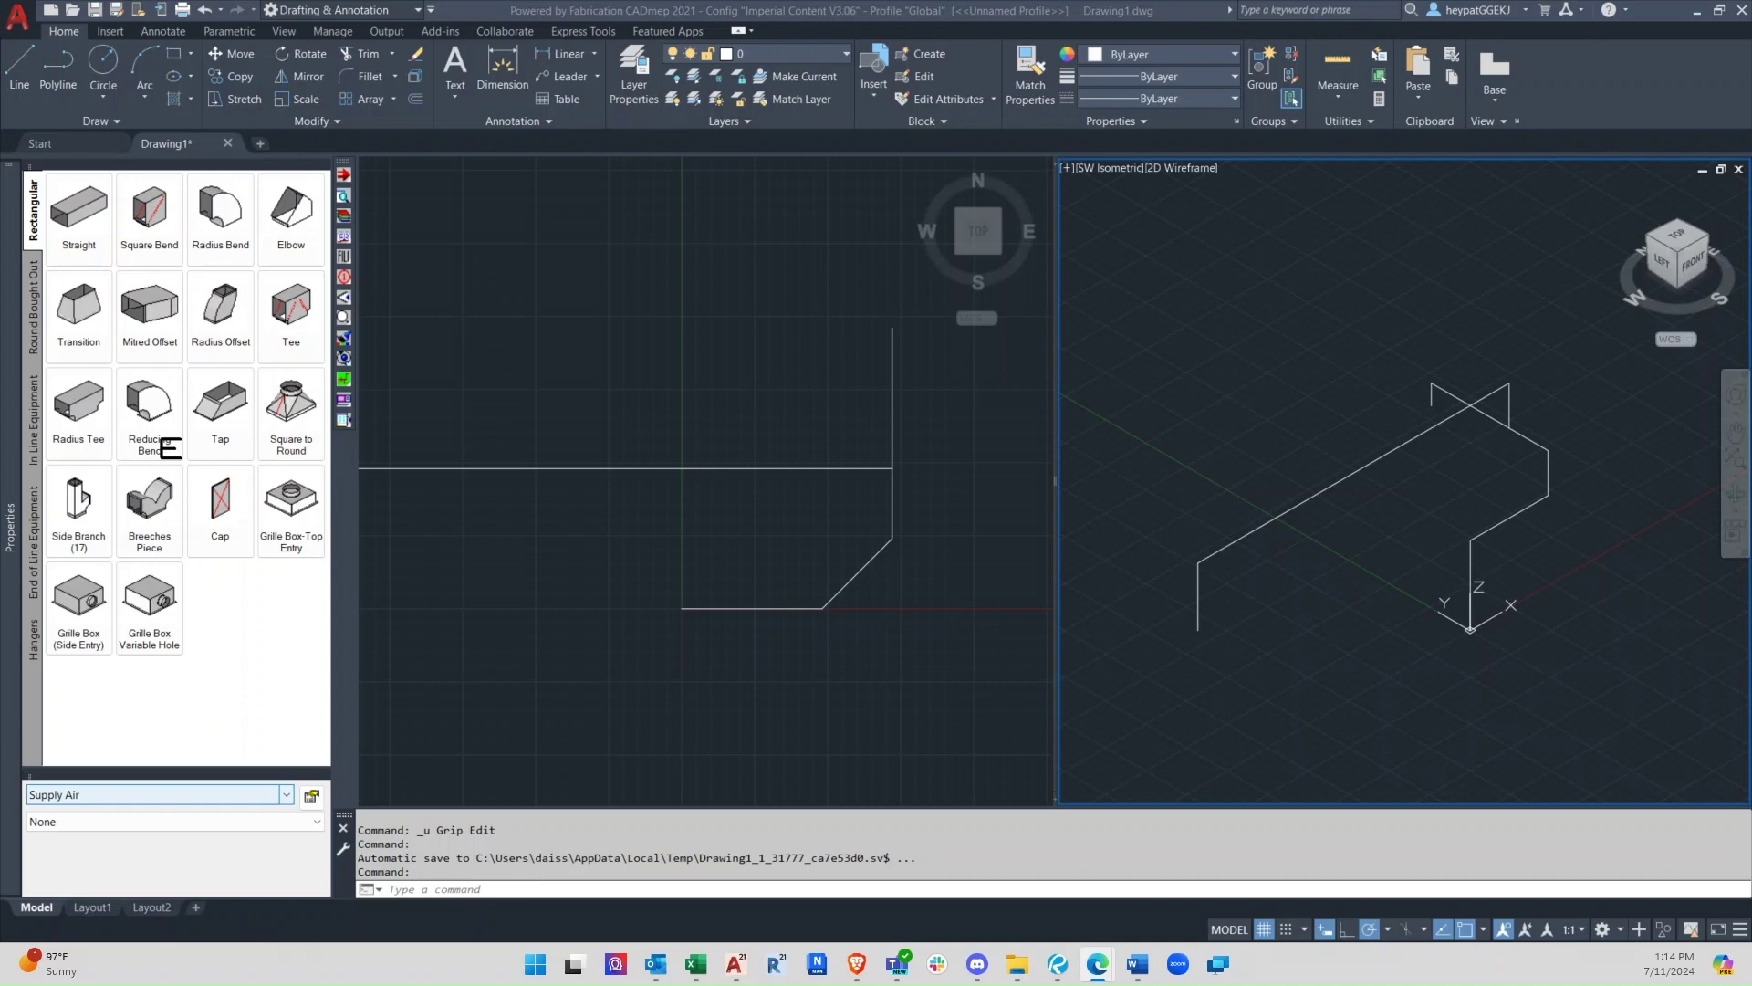
Change the active service to Cold Water under ADSK - Plumbing (Domestic)
left_click(1259, 302)
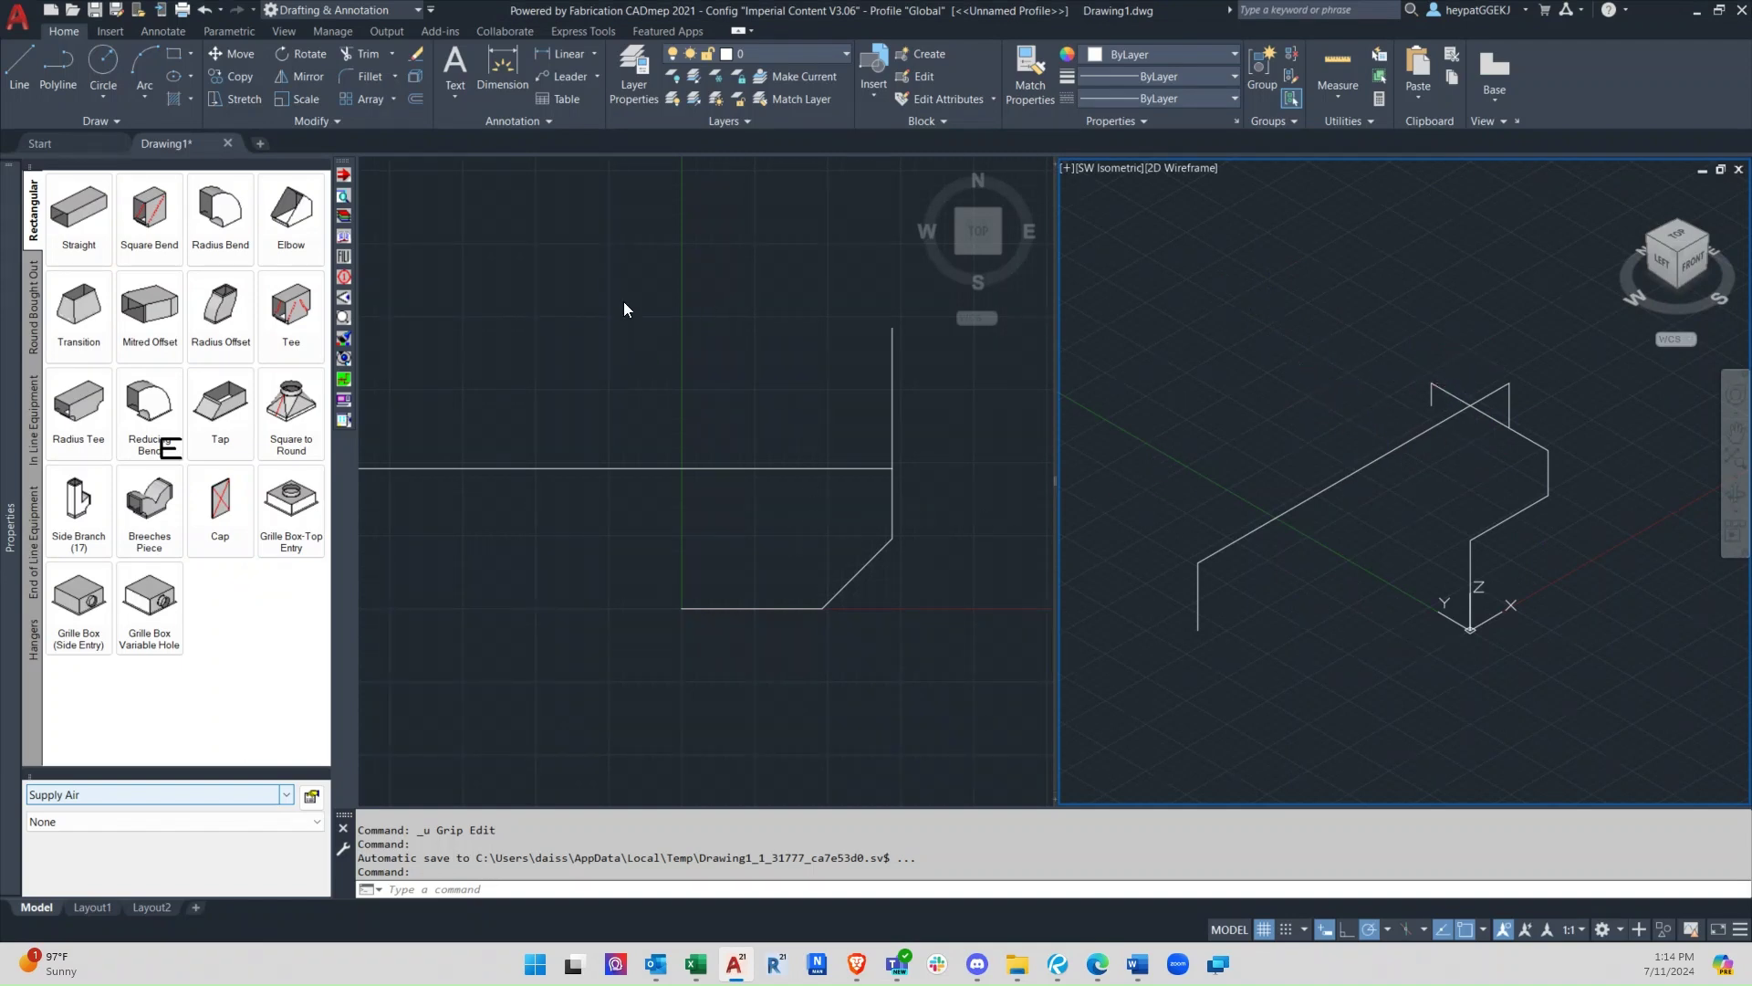
left_click(594, 319)
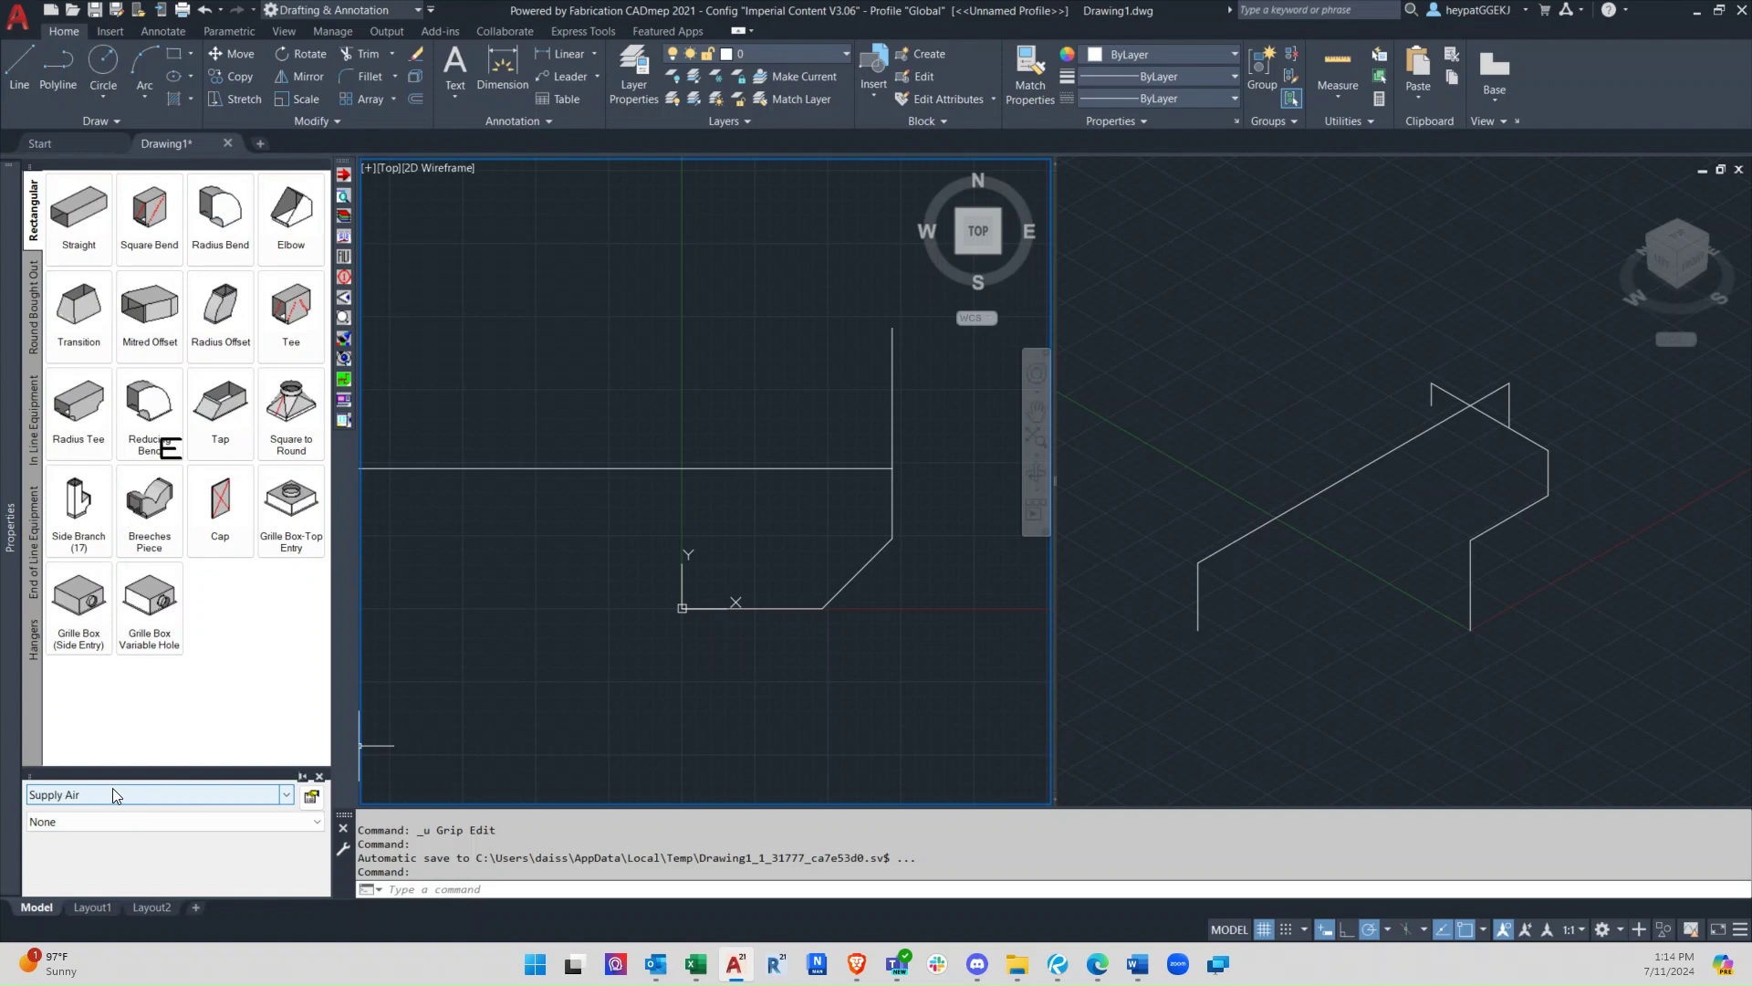
left_click(286, 795)
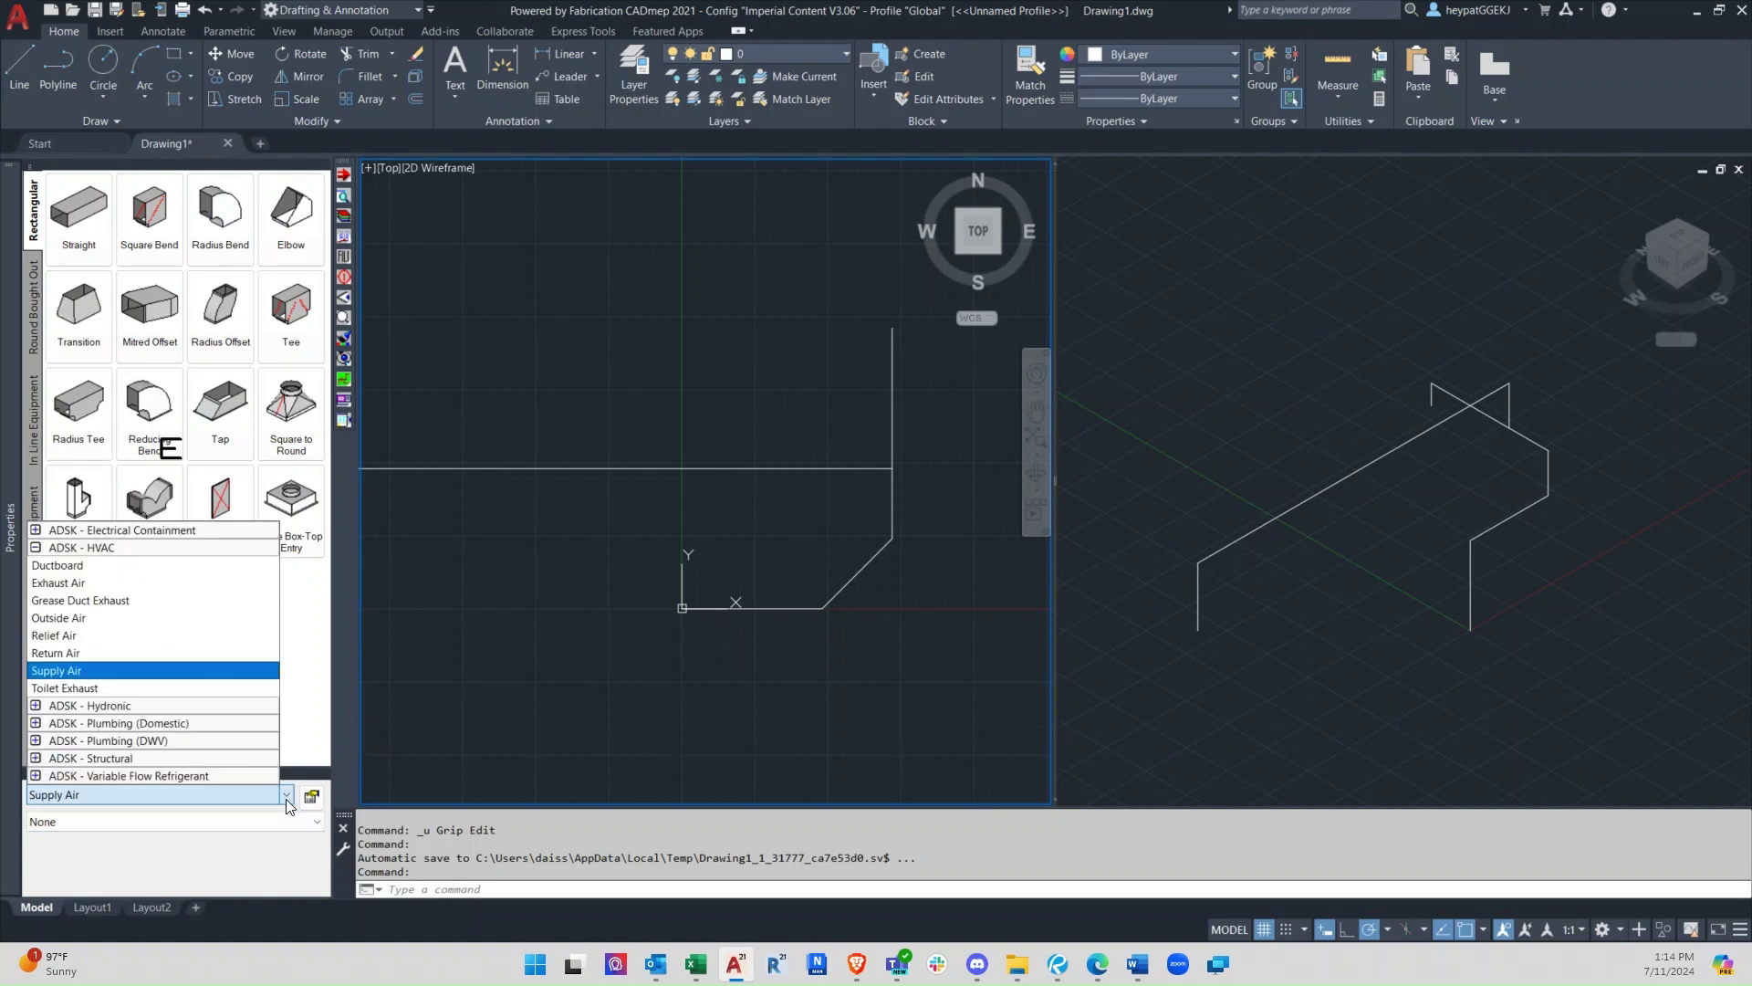
left_click(35, 723)
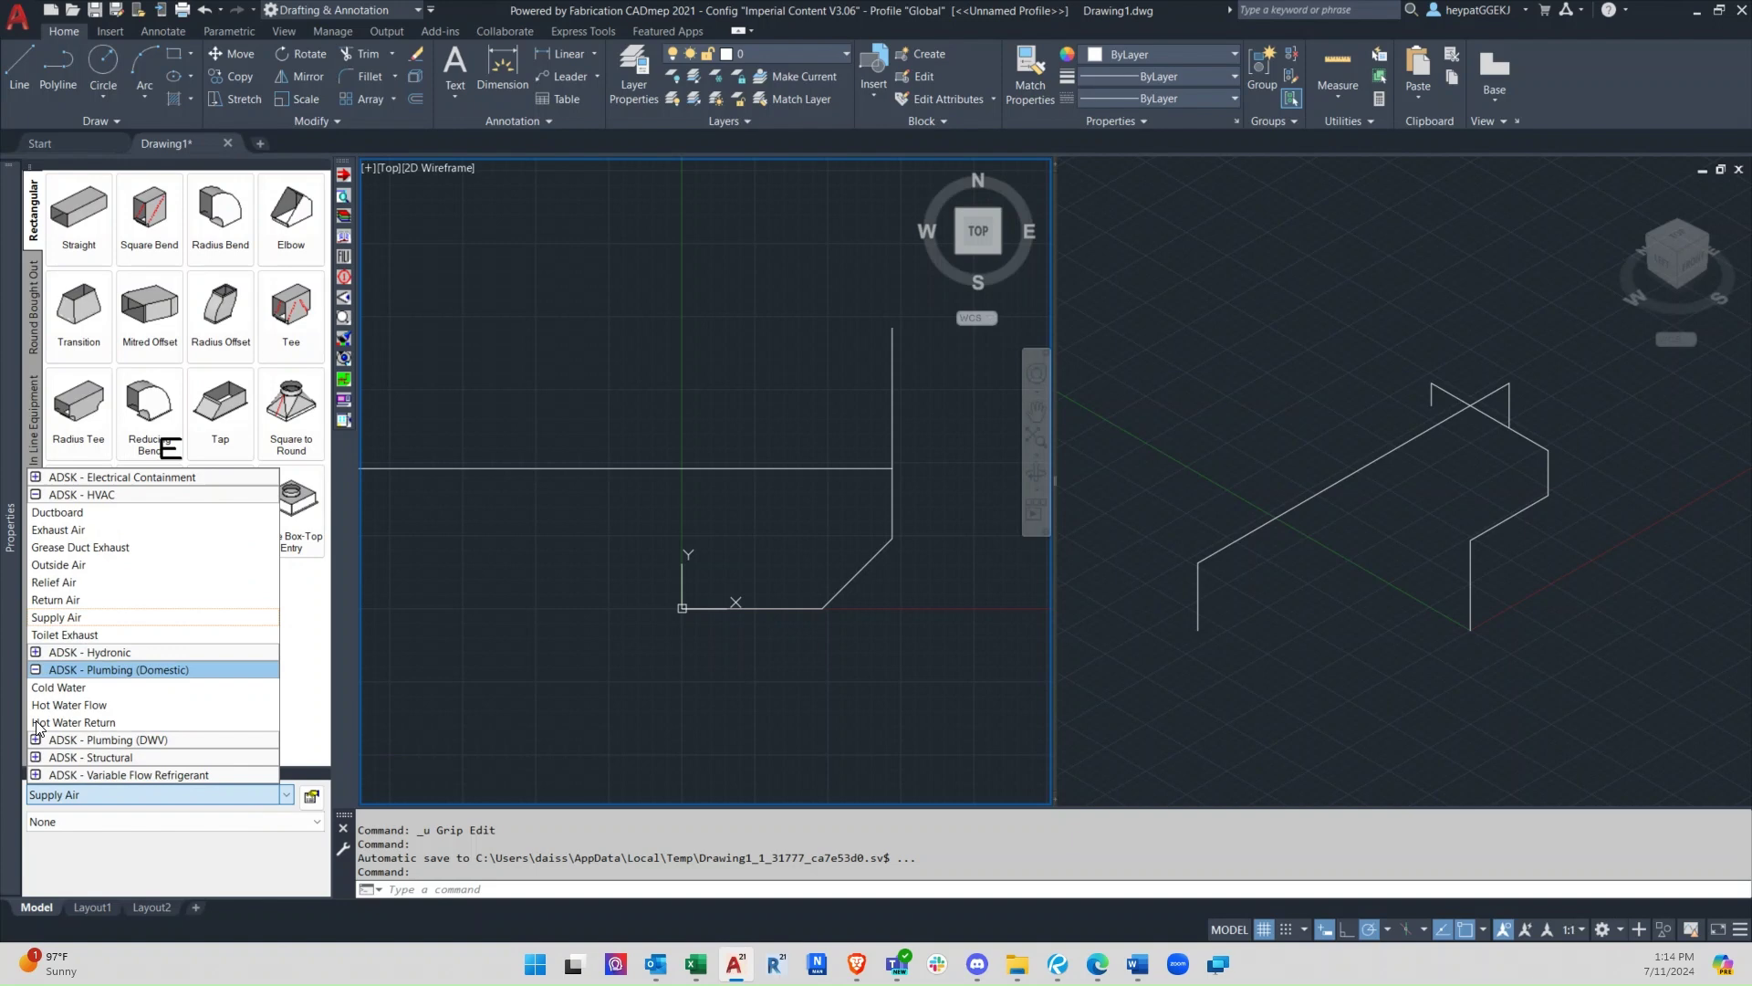
left_click(79, 695)
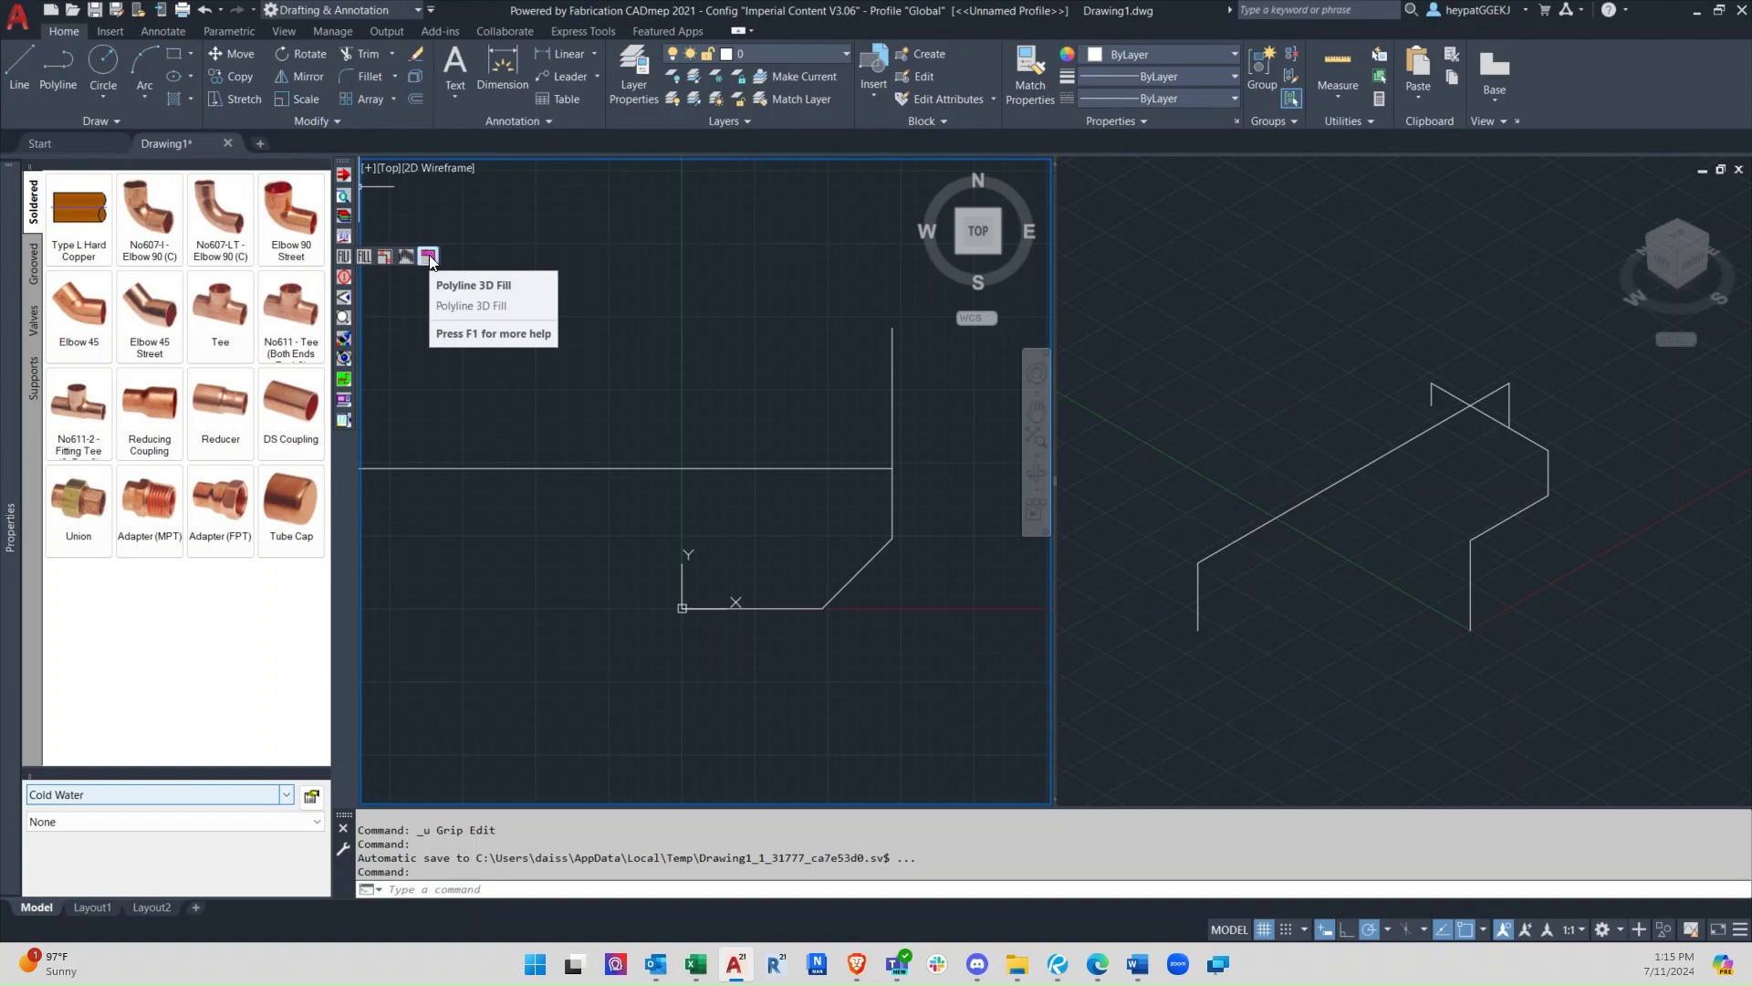
Run Polyline 3D Fill on the main polyline that rises from the origin, using round Cold Water pipe of size 2.00
left_click(428, 257)
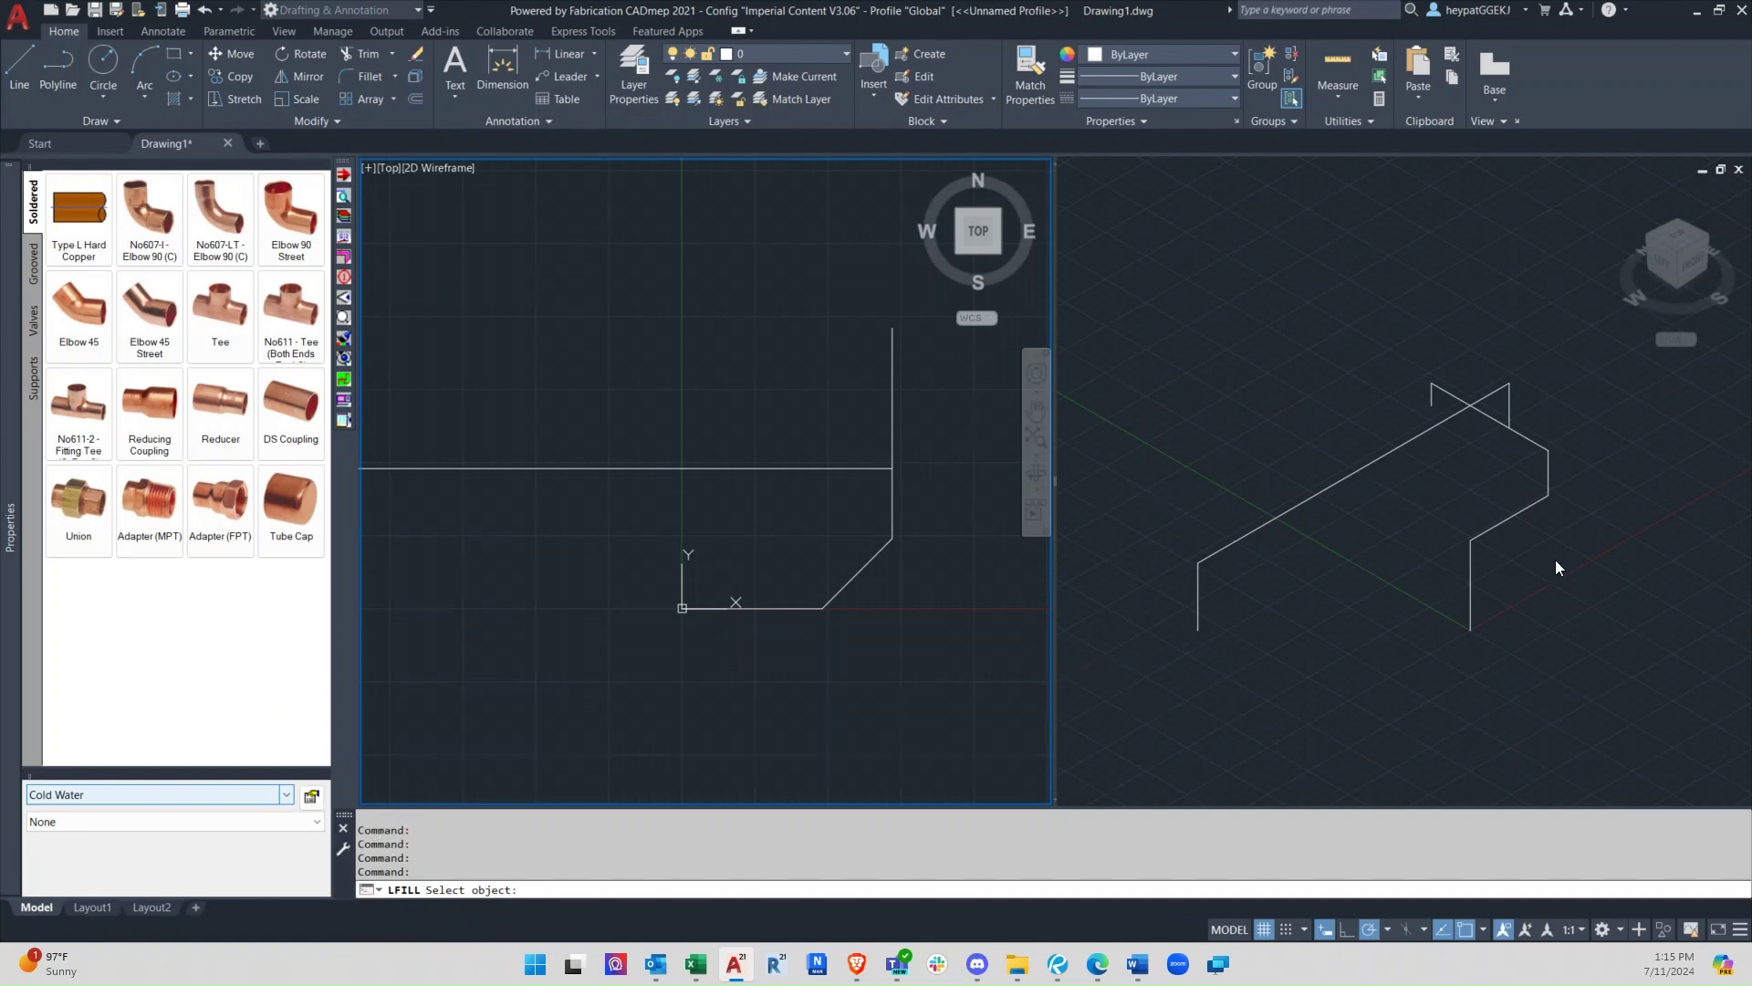
left_click(1471, 595)
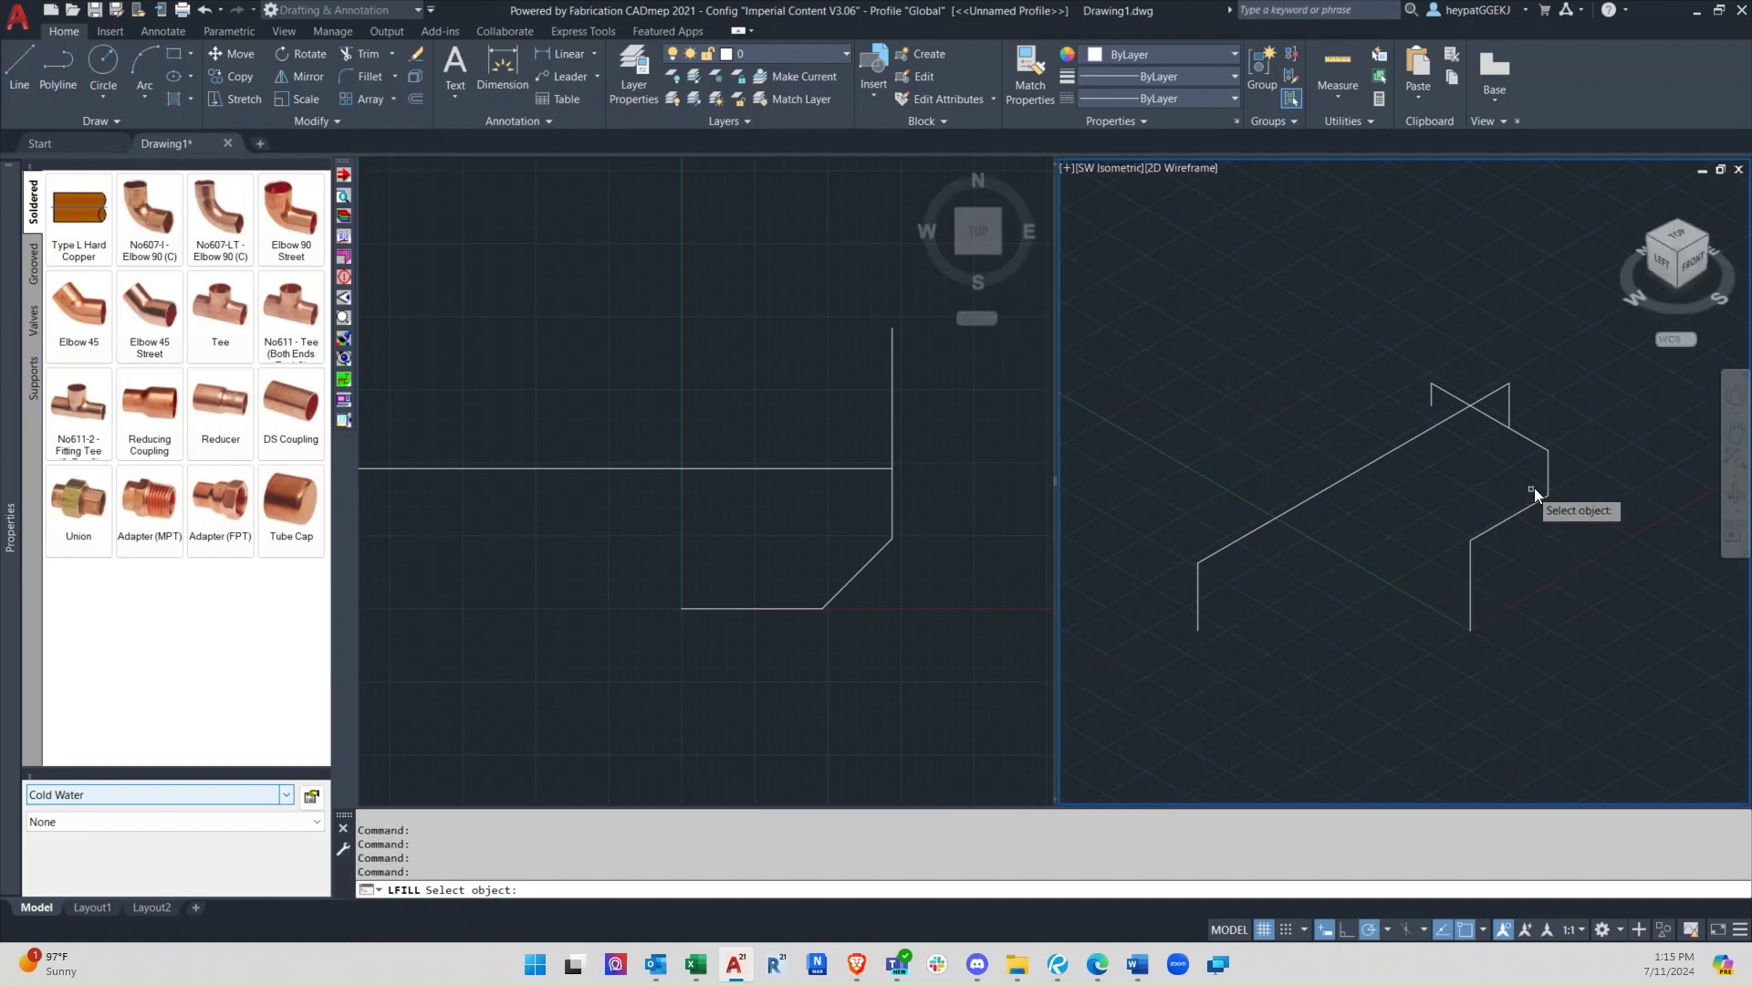
left_click(1471, 580)
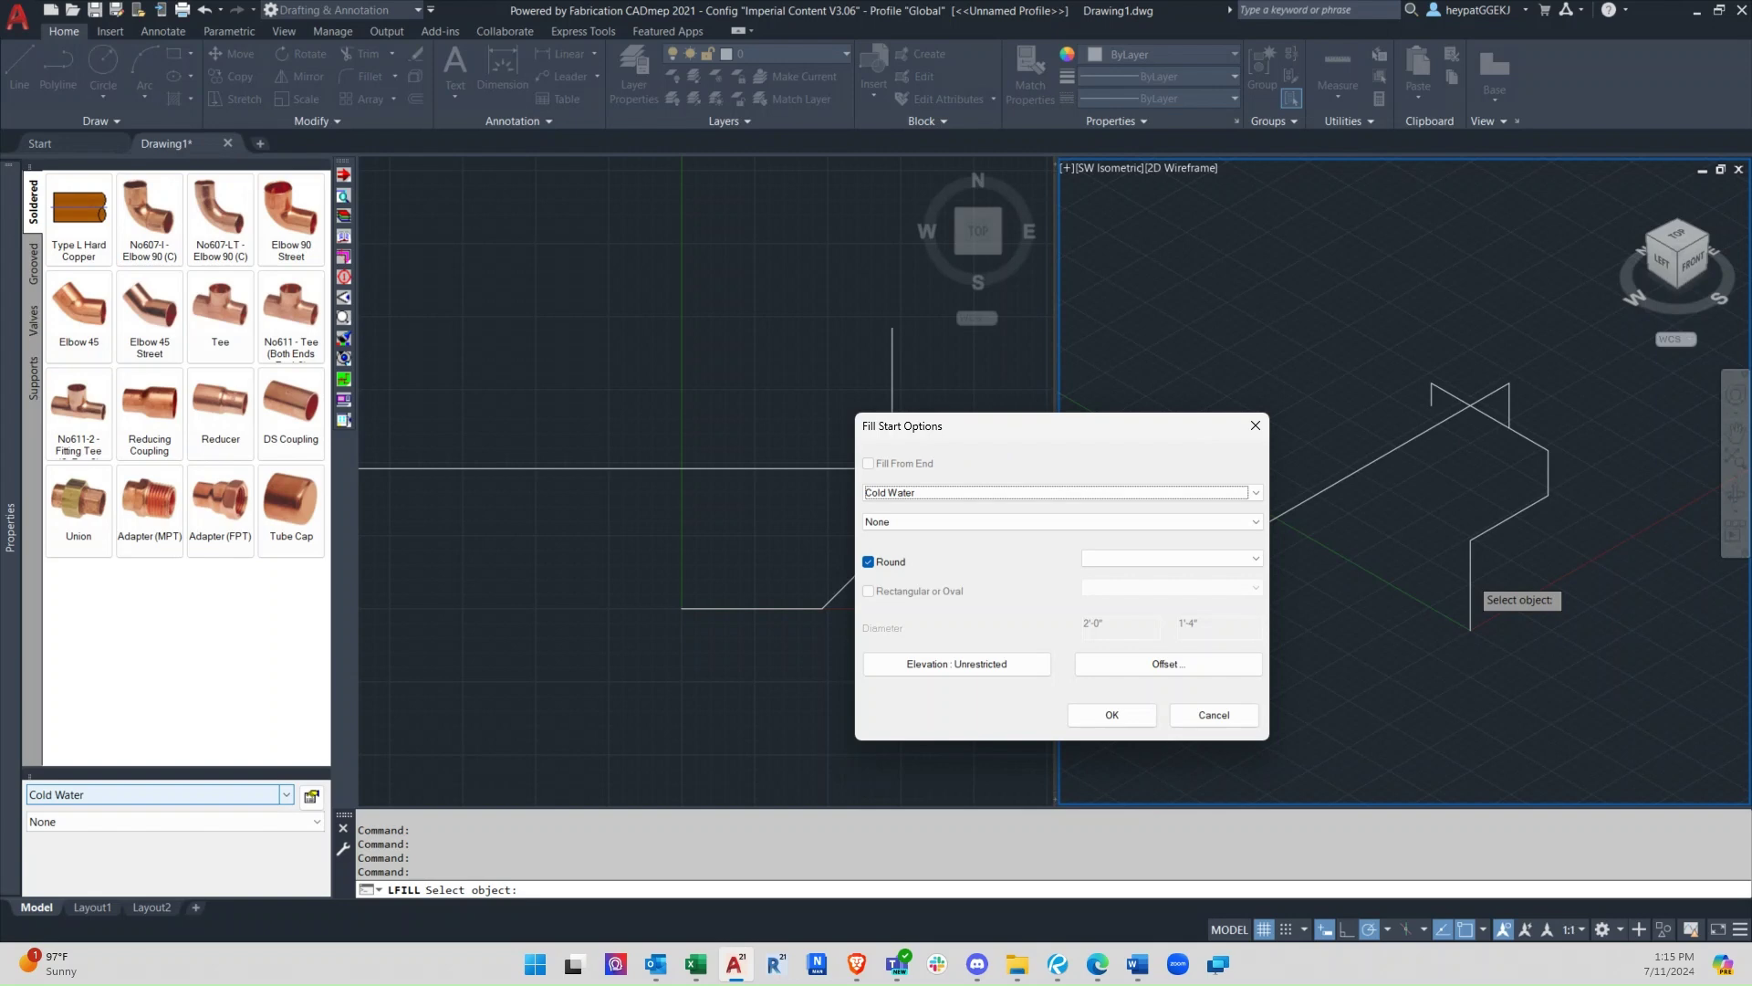
left_click(1190, 559)
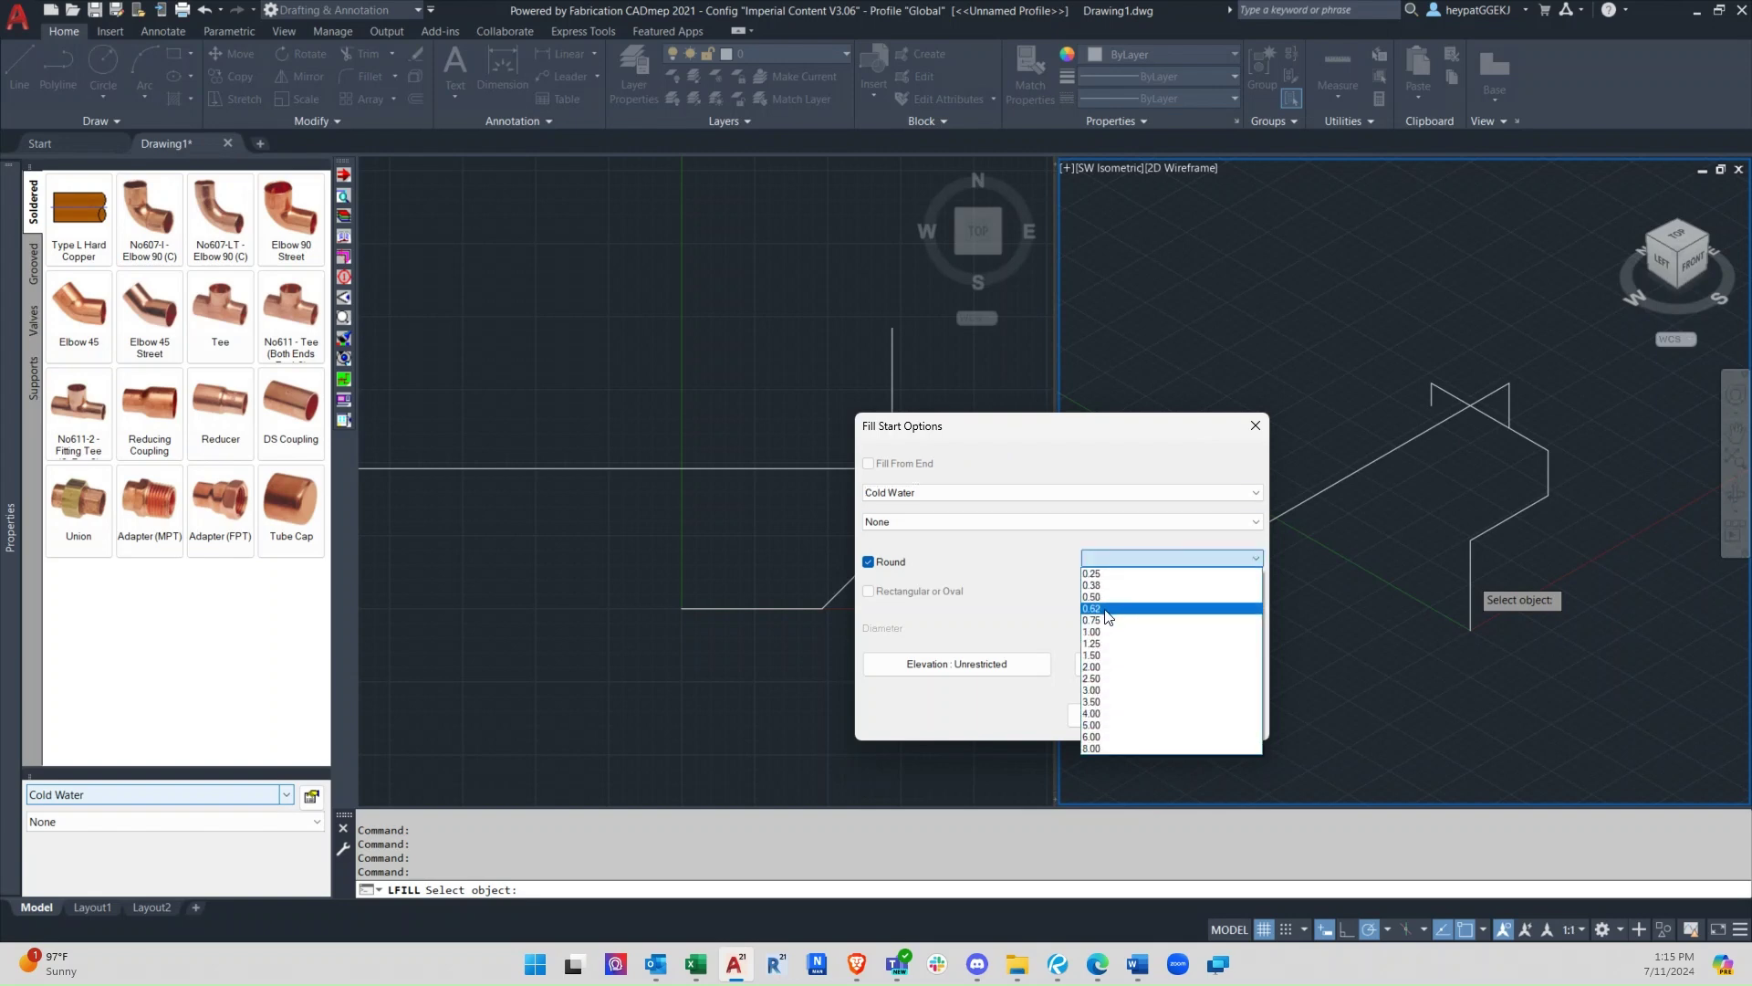
left_click(1110, 667)
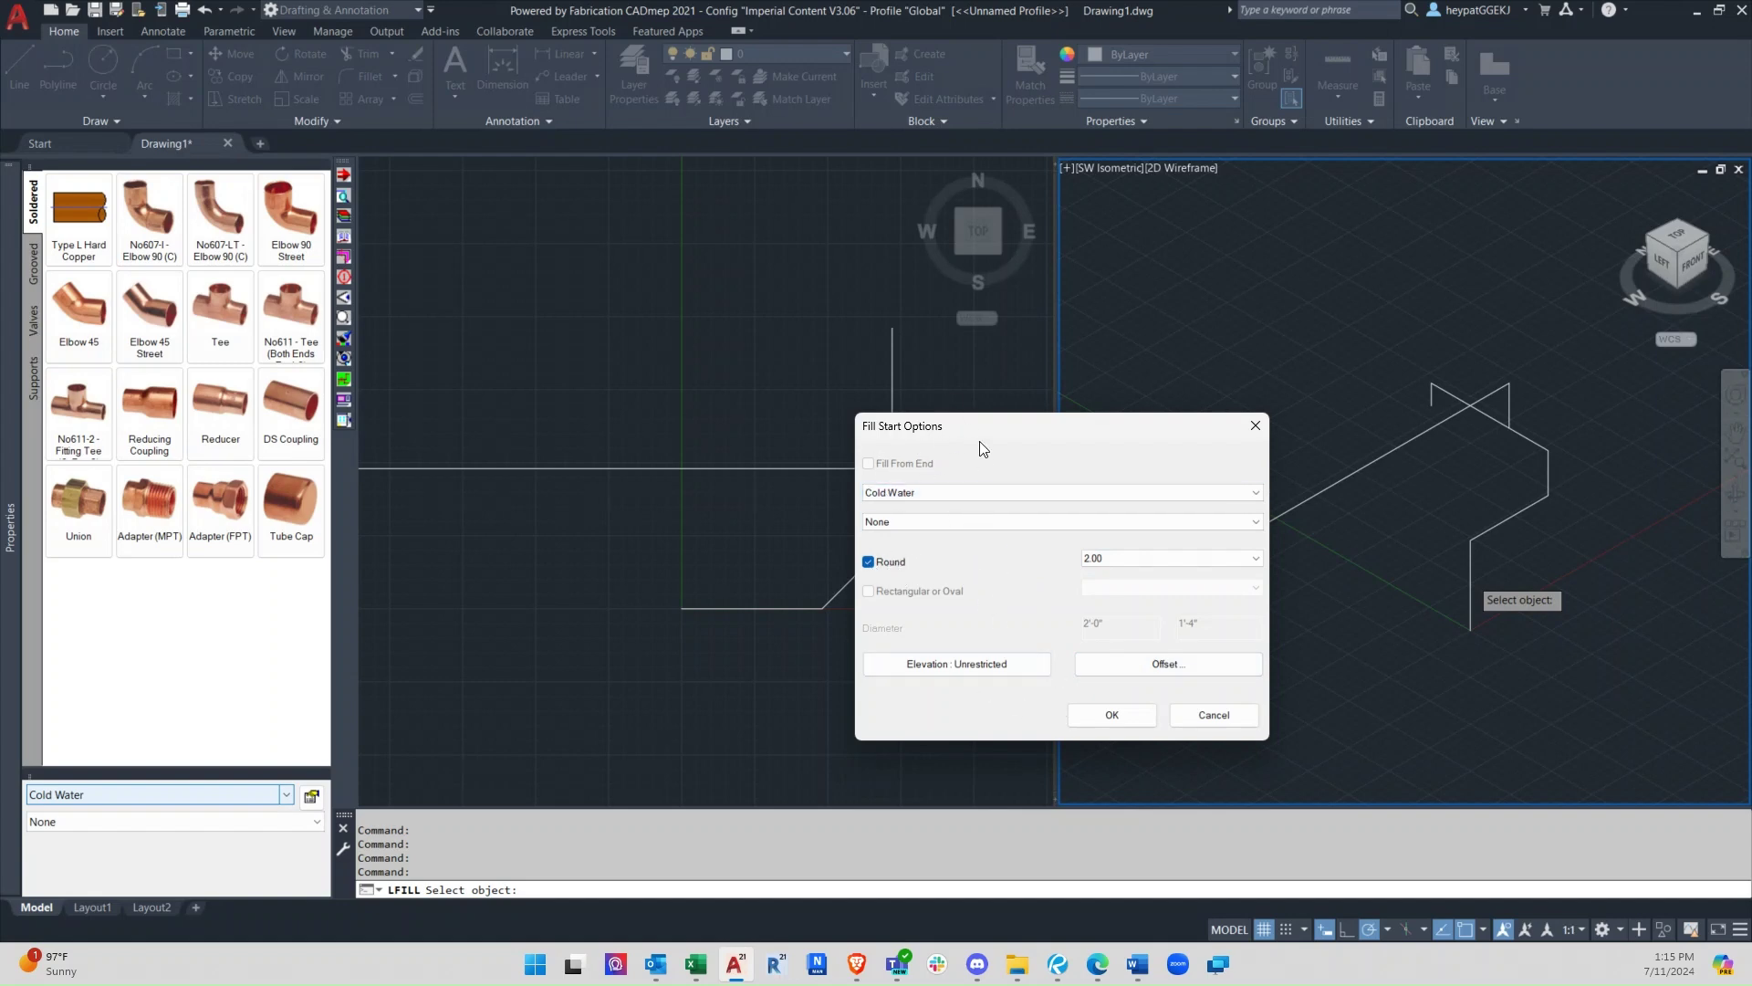
left_click(1110, 717)
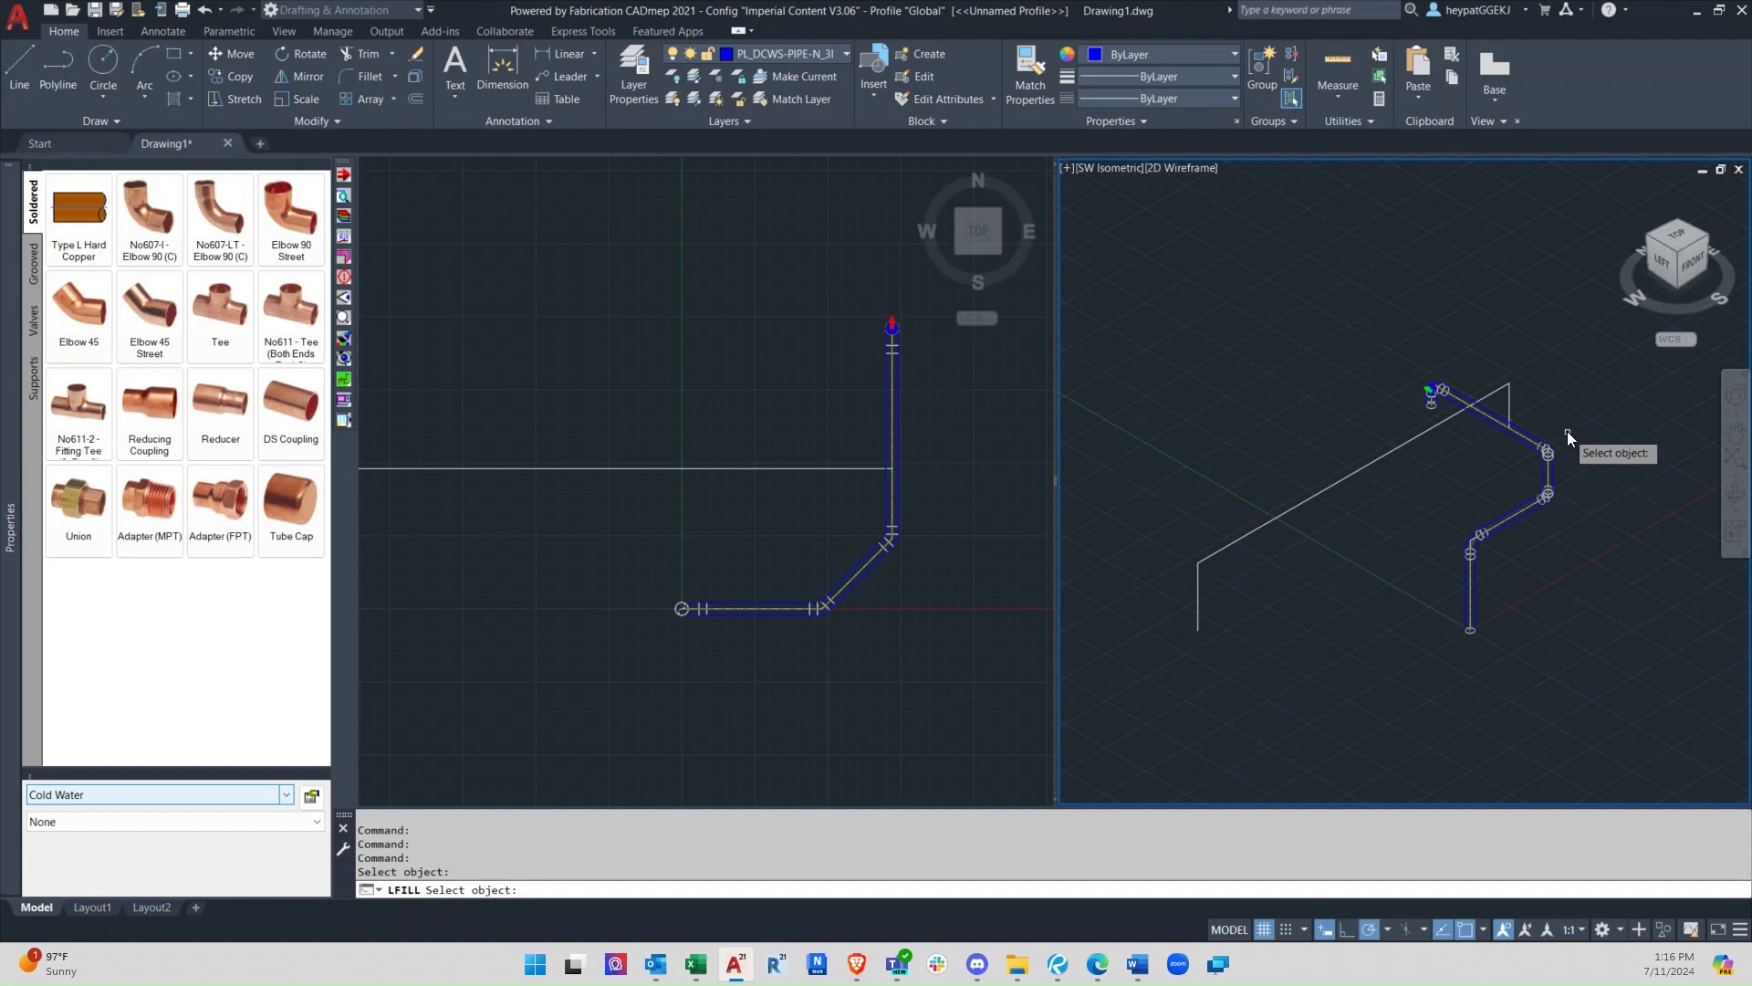
Examine the elbows and pipe joints of the filled main run in the isometric view
scroll(1491, 547, "up", 5)
scroll(1303, 435, "up", 5)
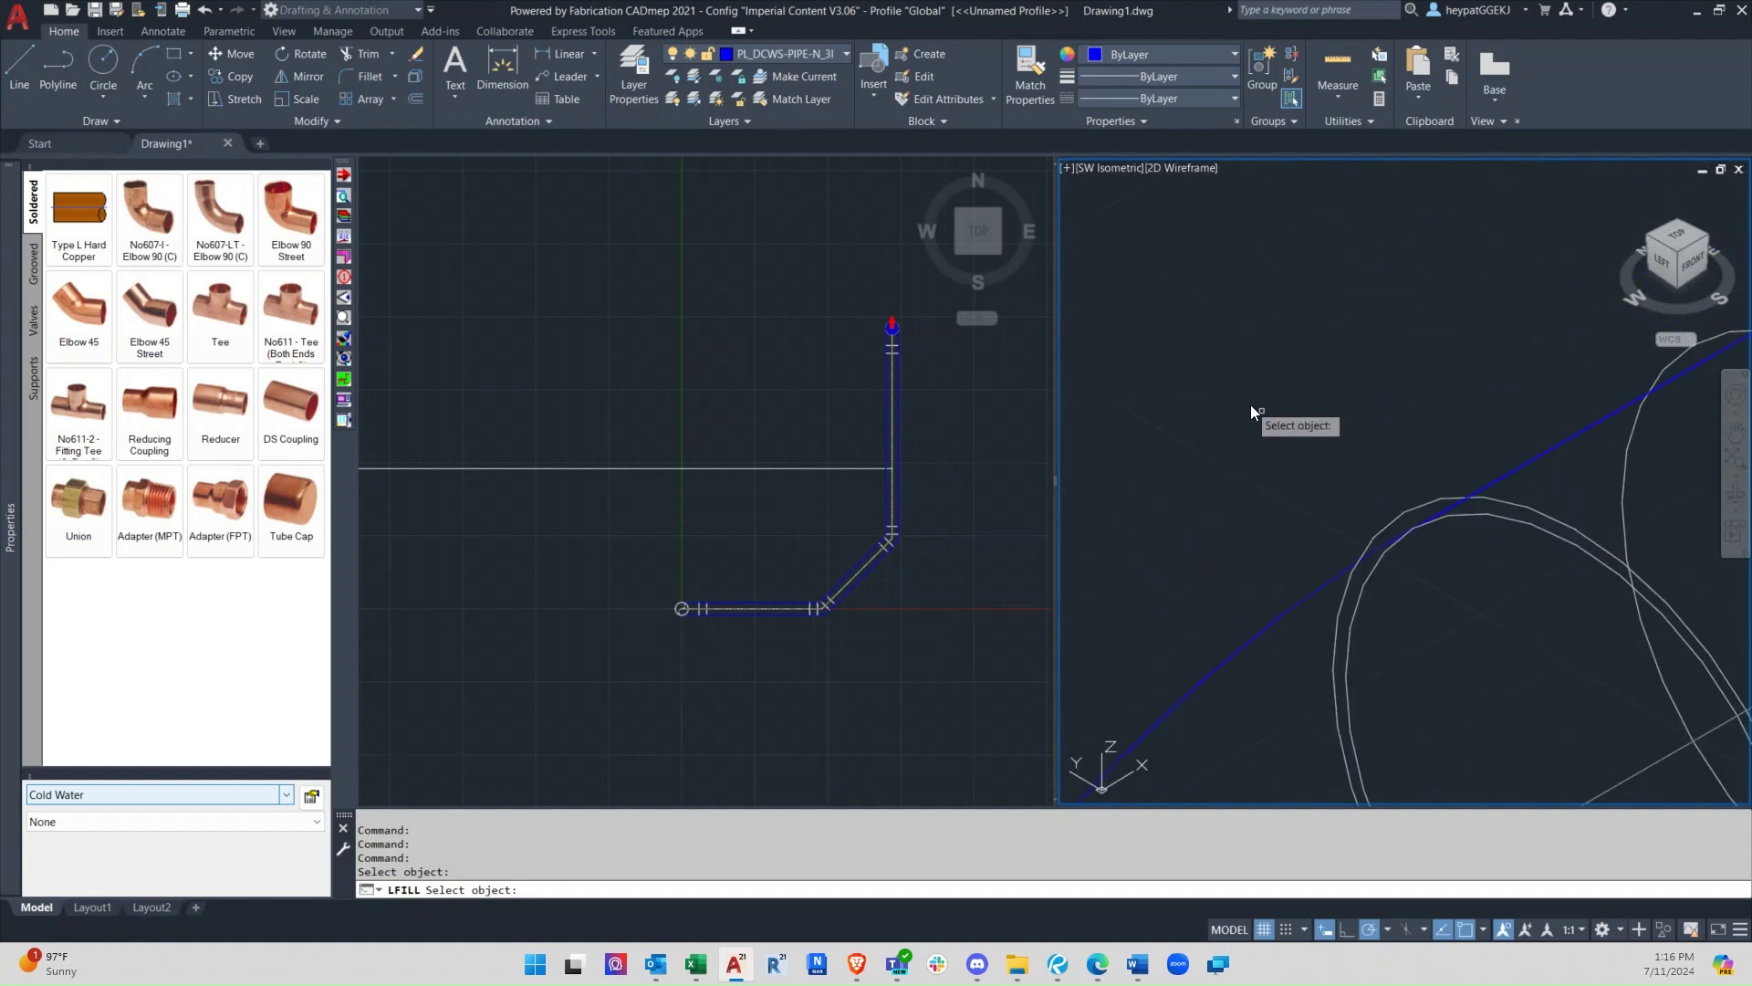
scroll(1341, 411, "up", 3)
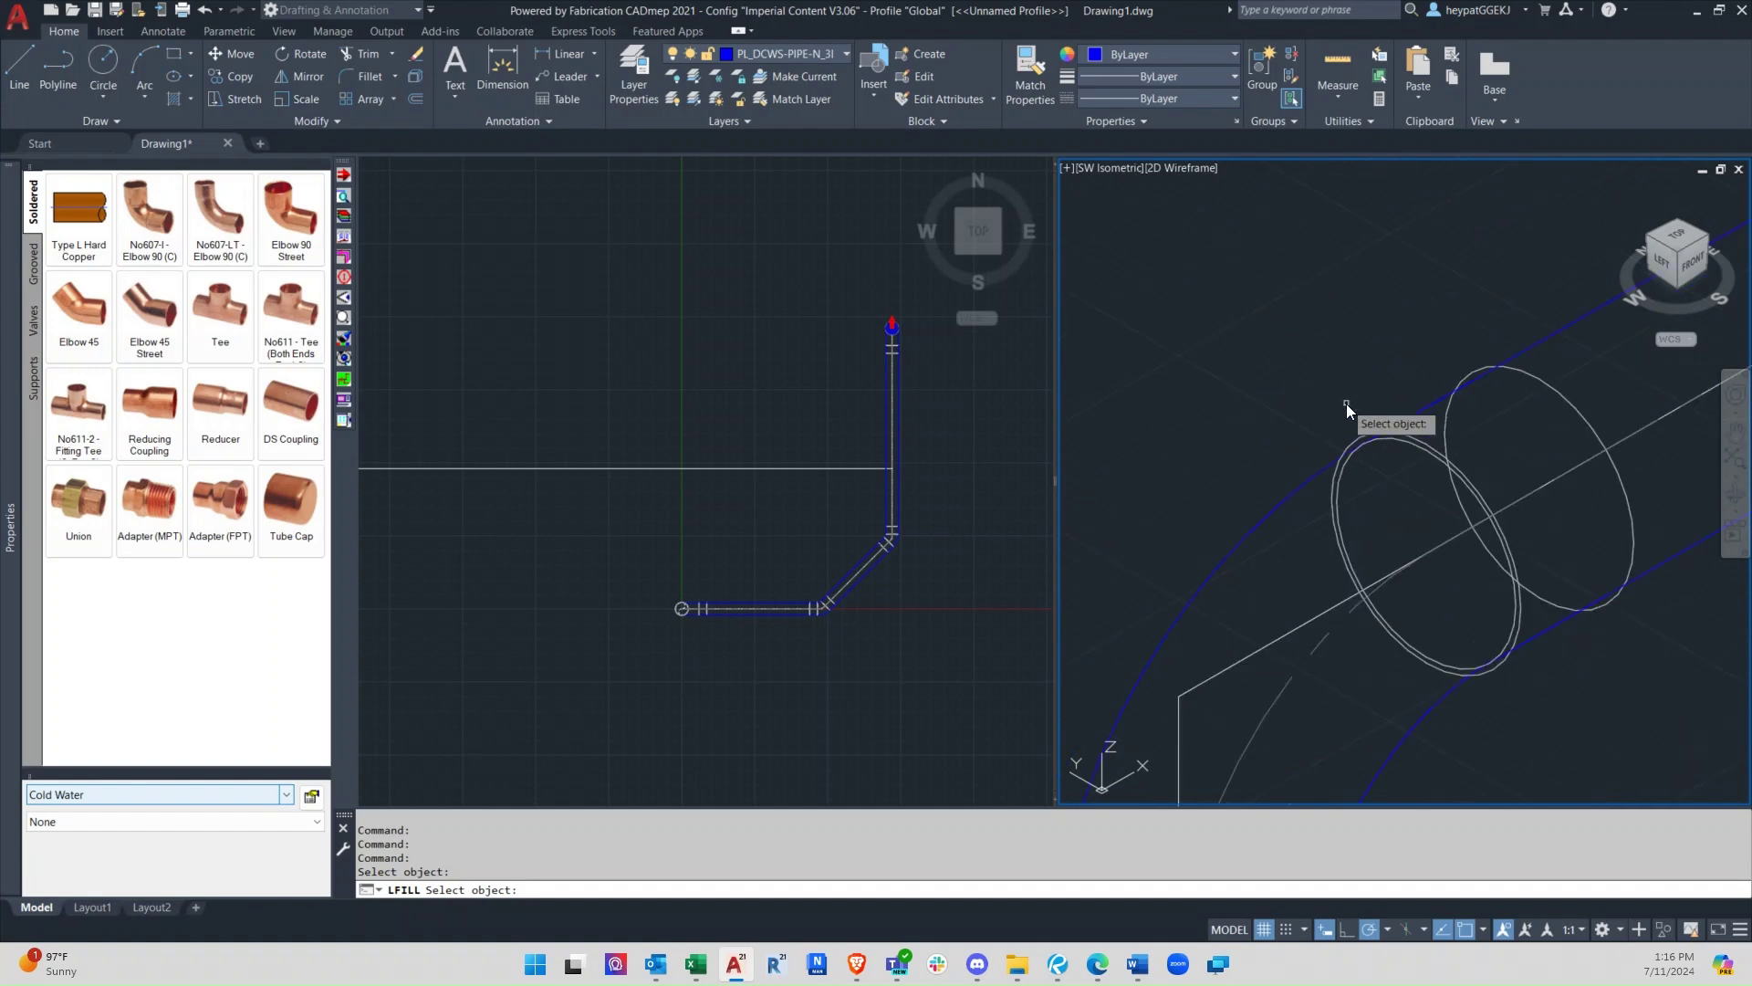
scroll(1450, 657, "up", 3)
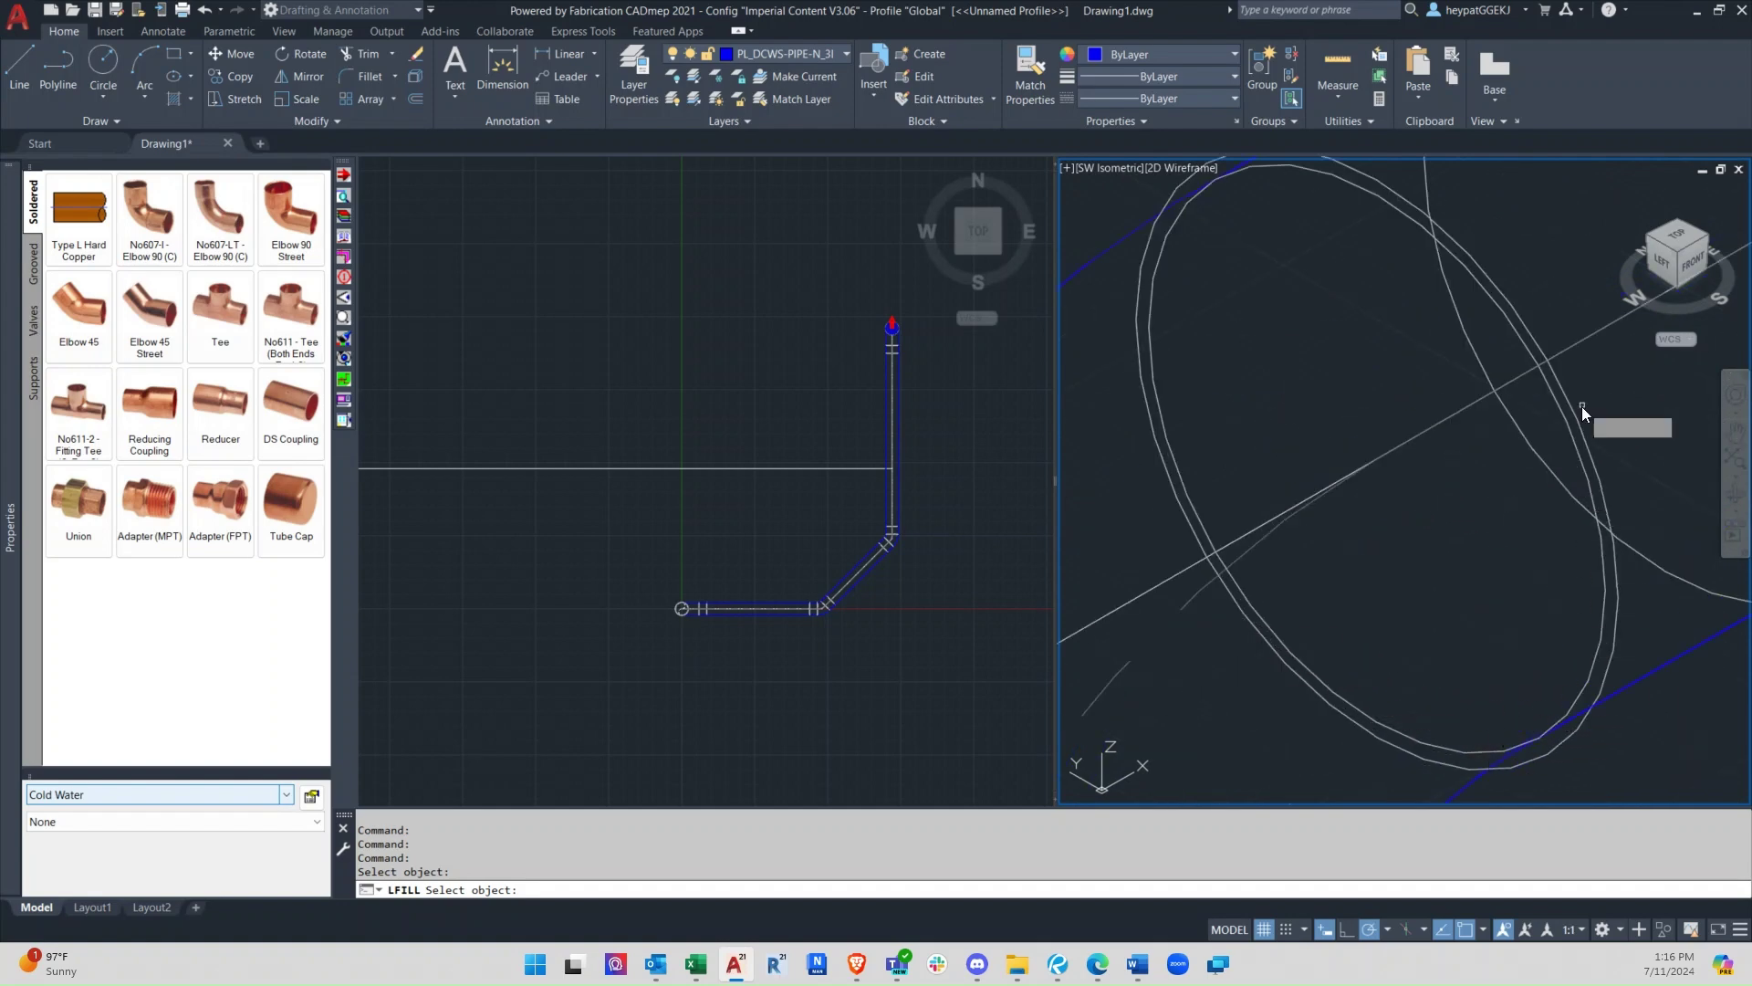
scroll(1223, 490, "down", 5)
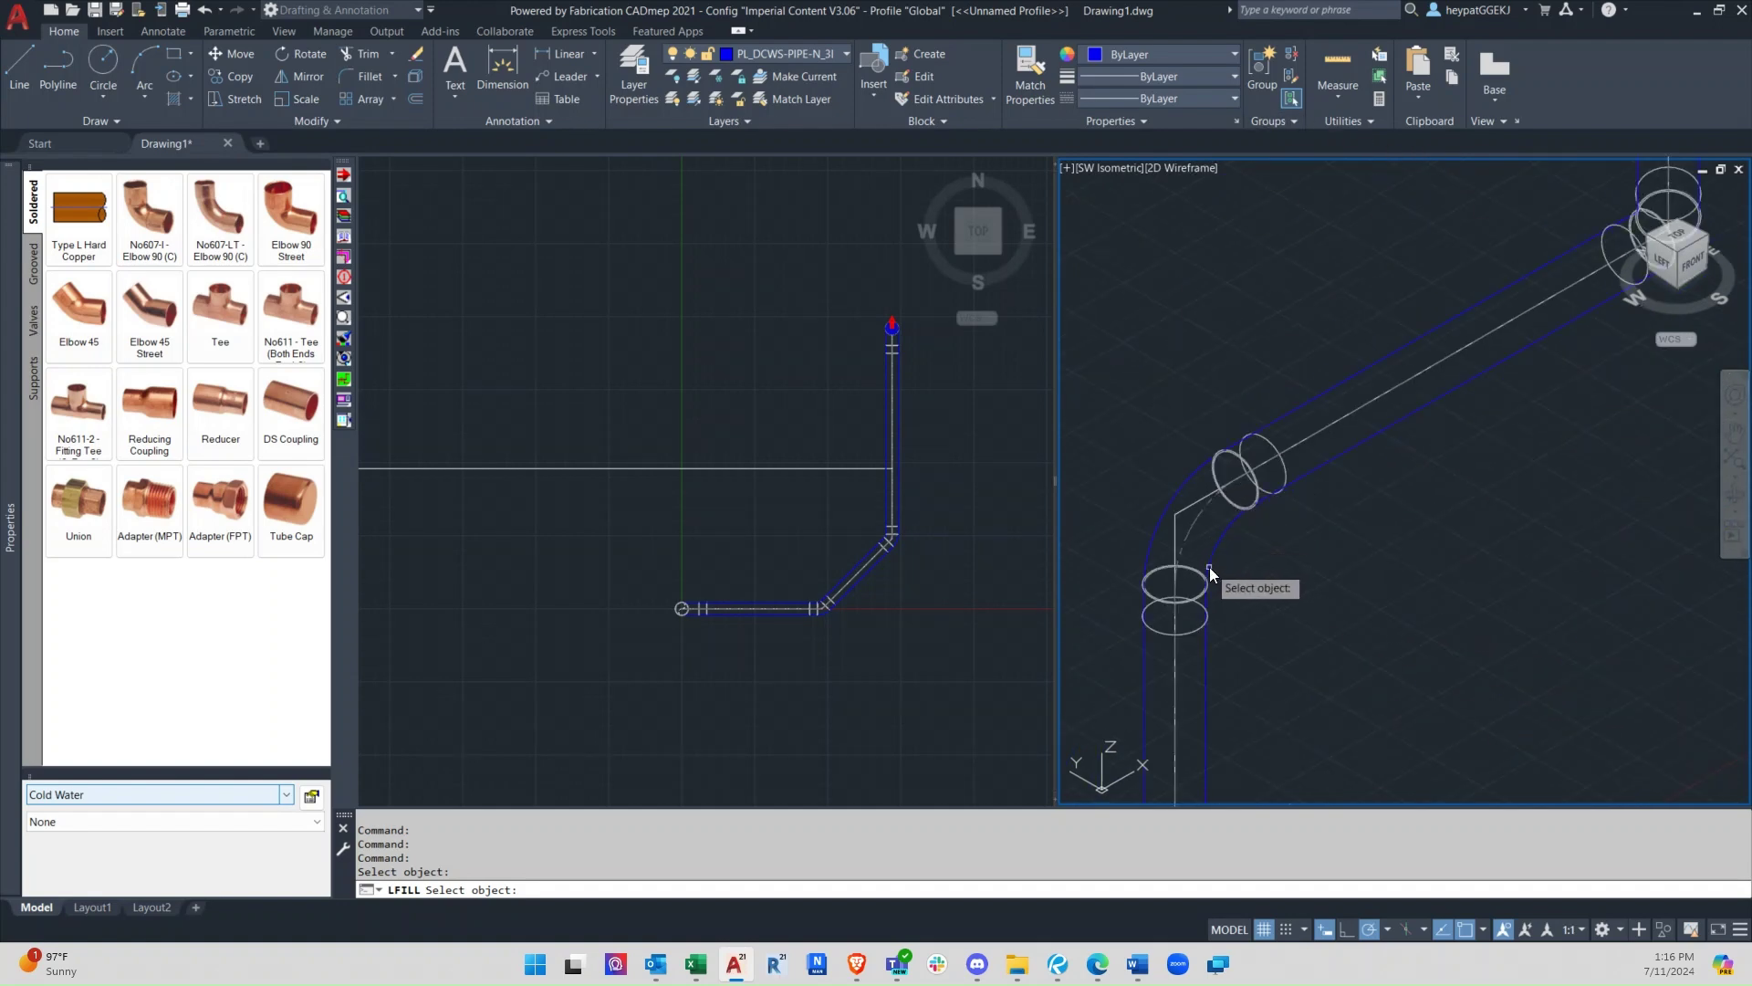
scroll(1252, 571, "down", 5)
scroll(1305, 492, "up", 2)
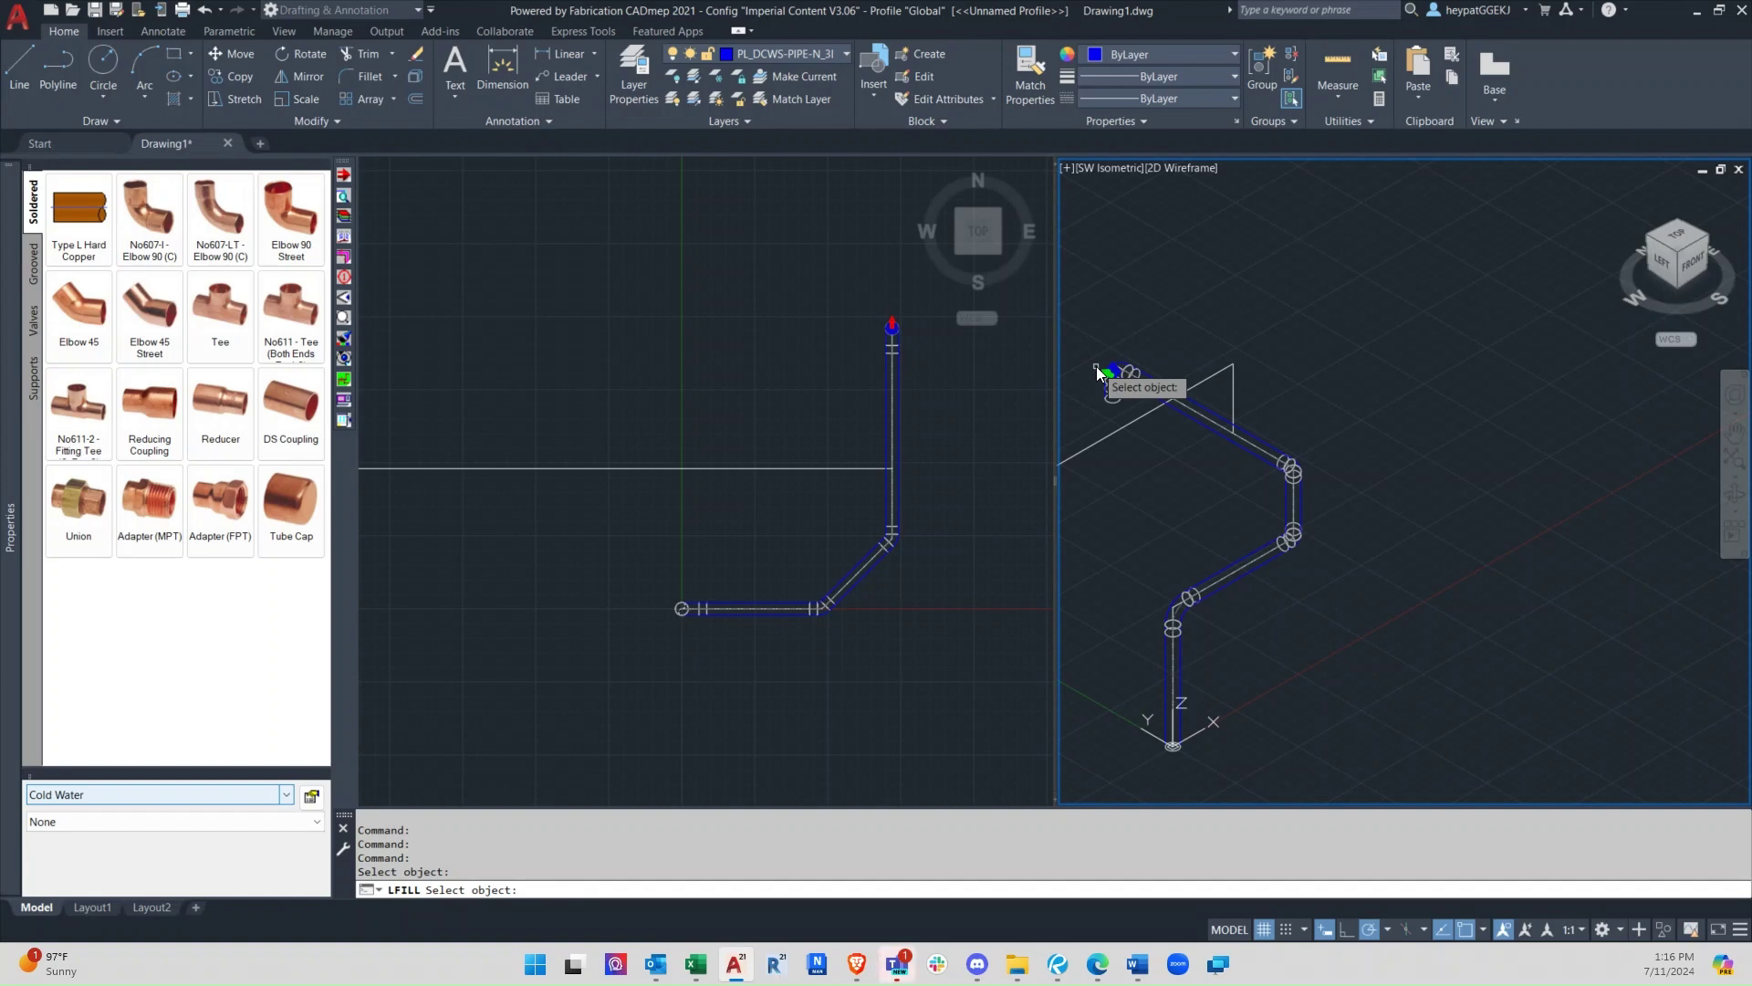
End the fill and clear the arrow marker from the far end of the main pipe run
left_click(1332, 367)
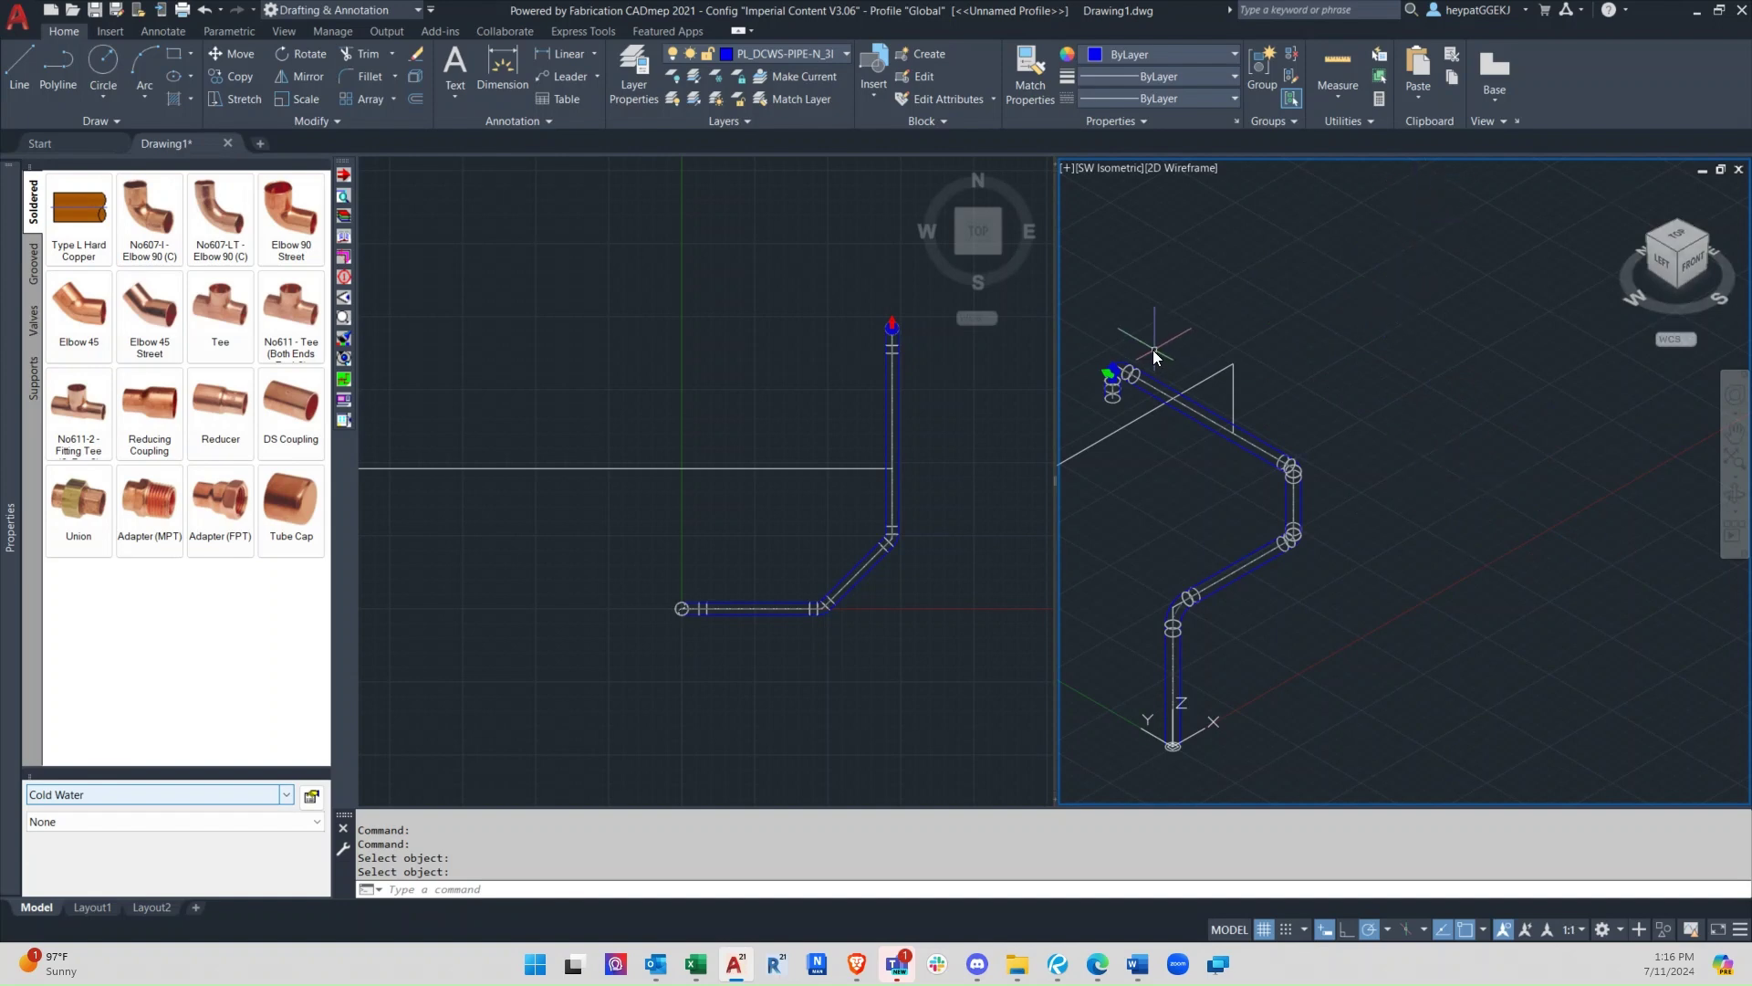
left_click_drag(343, 177, 387, 179)
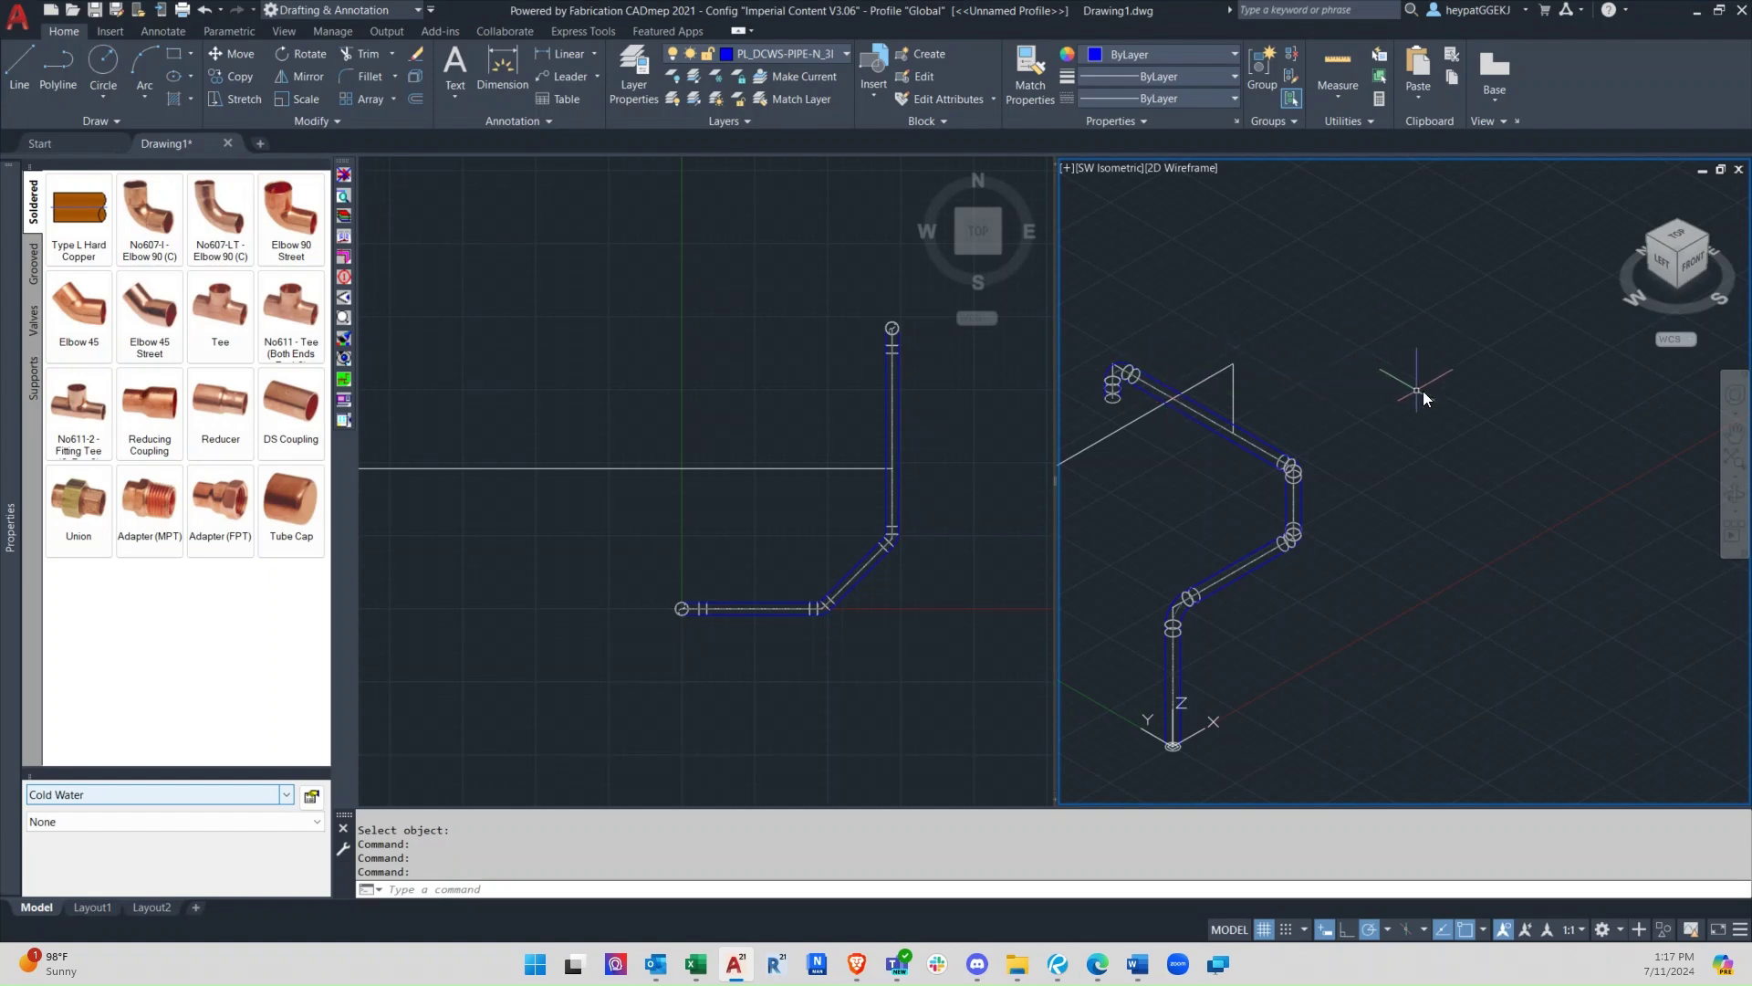
middle_click_drag(1398, 390, 1591, 387)
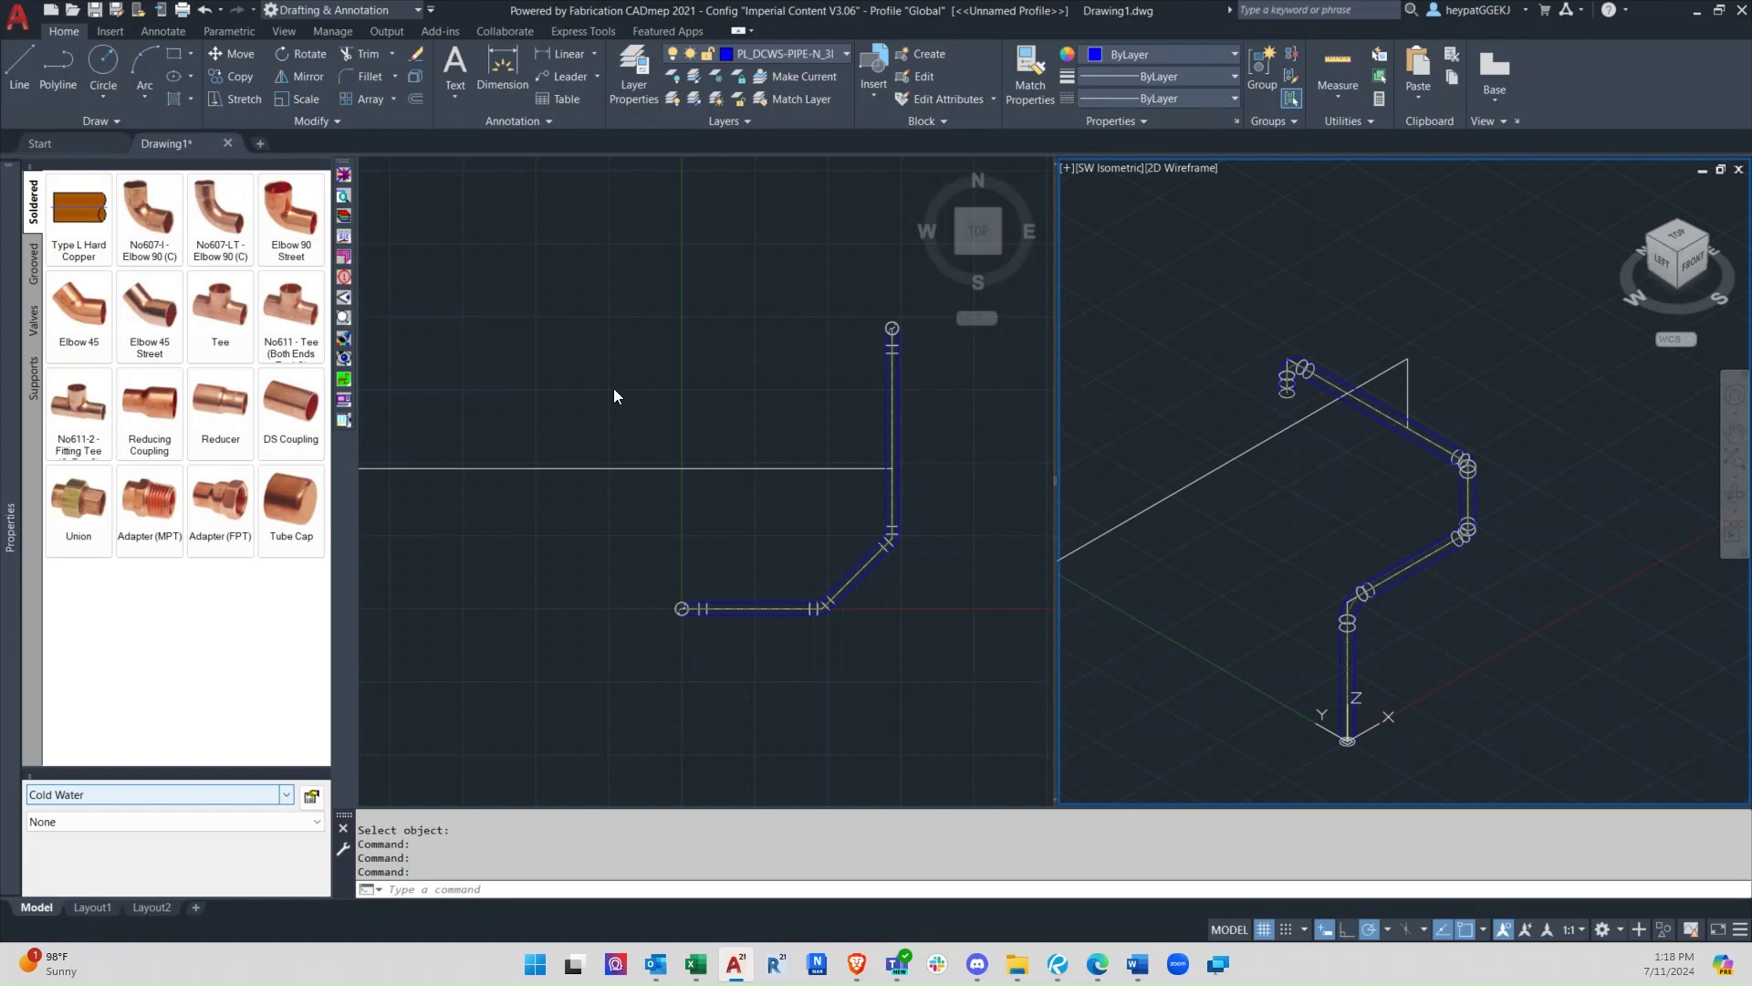
Fill the long branch polyline with round Cold Water pipe of size 1.00, accept the detected collisions and end the fill
left_click(351, 261)
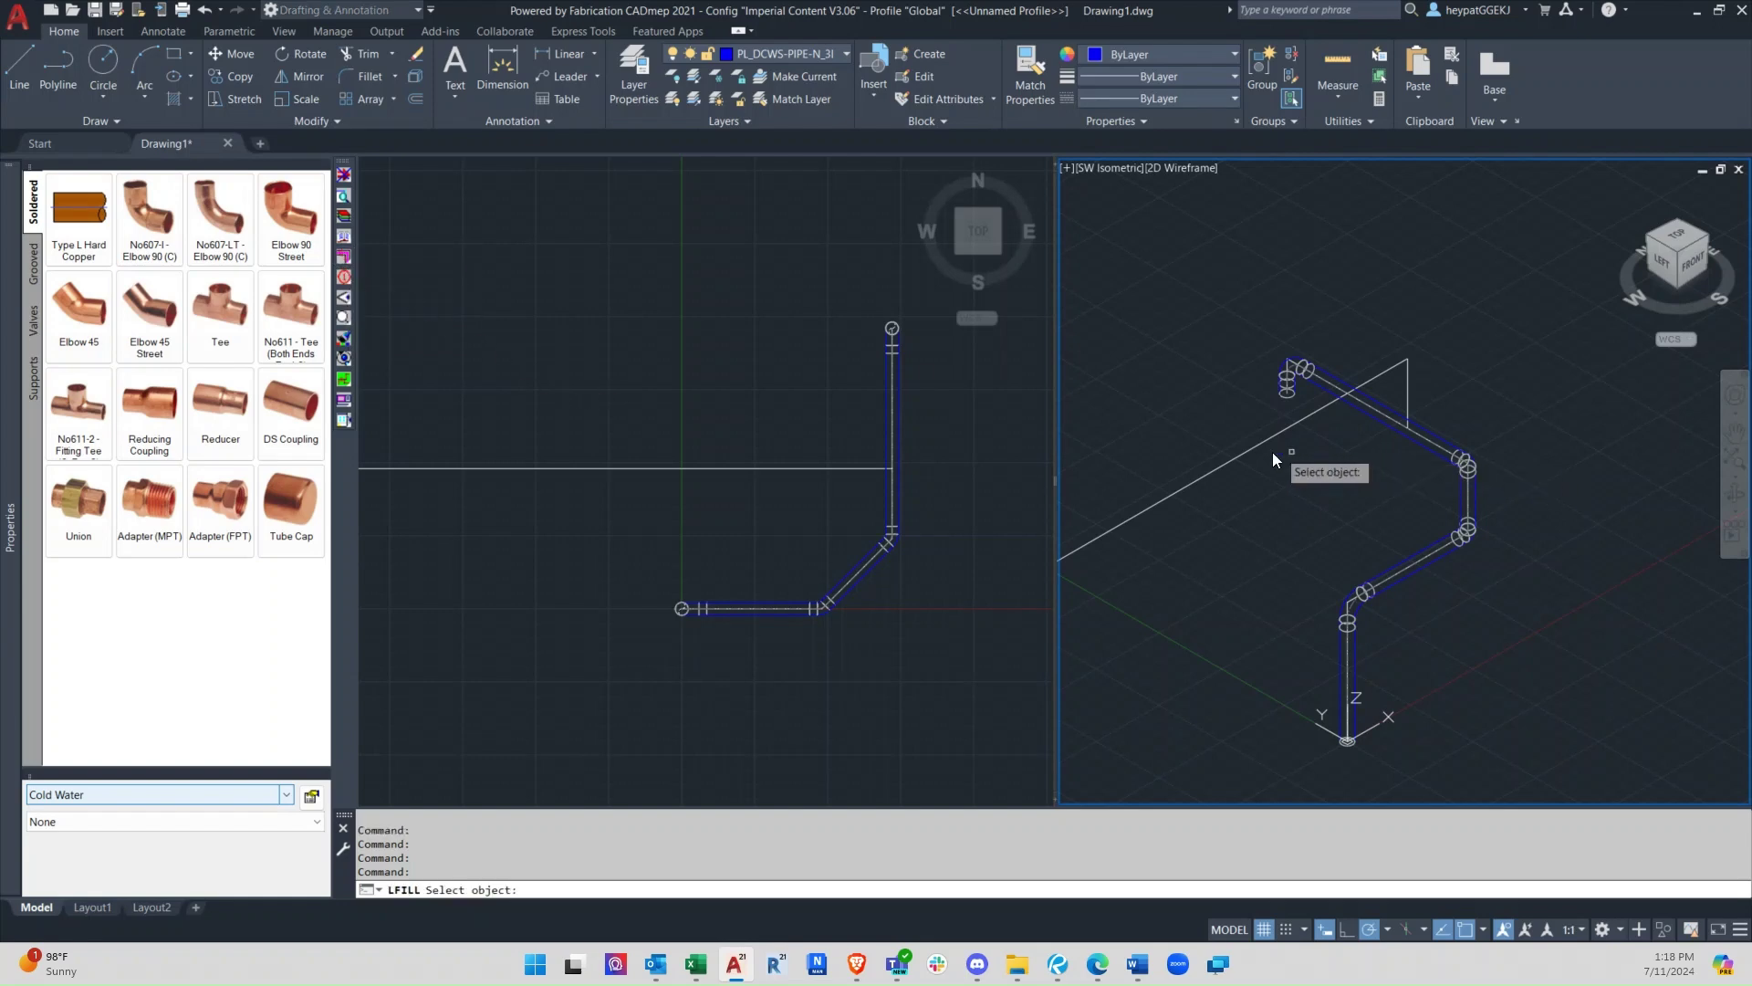
scroll(1380, 452, "down", 2)
scroll(1283, 475, "up", 2)
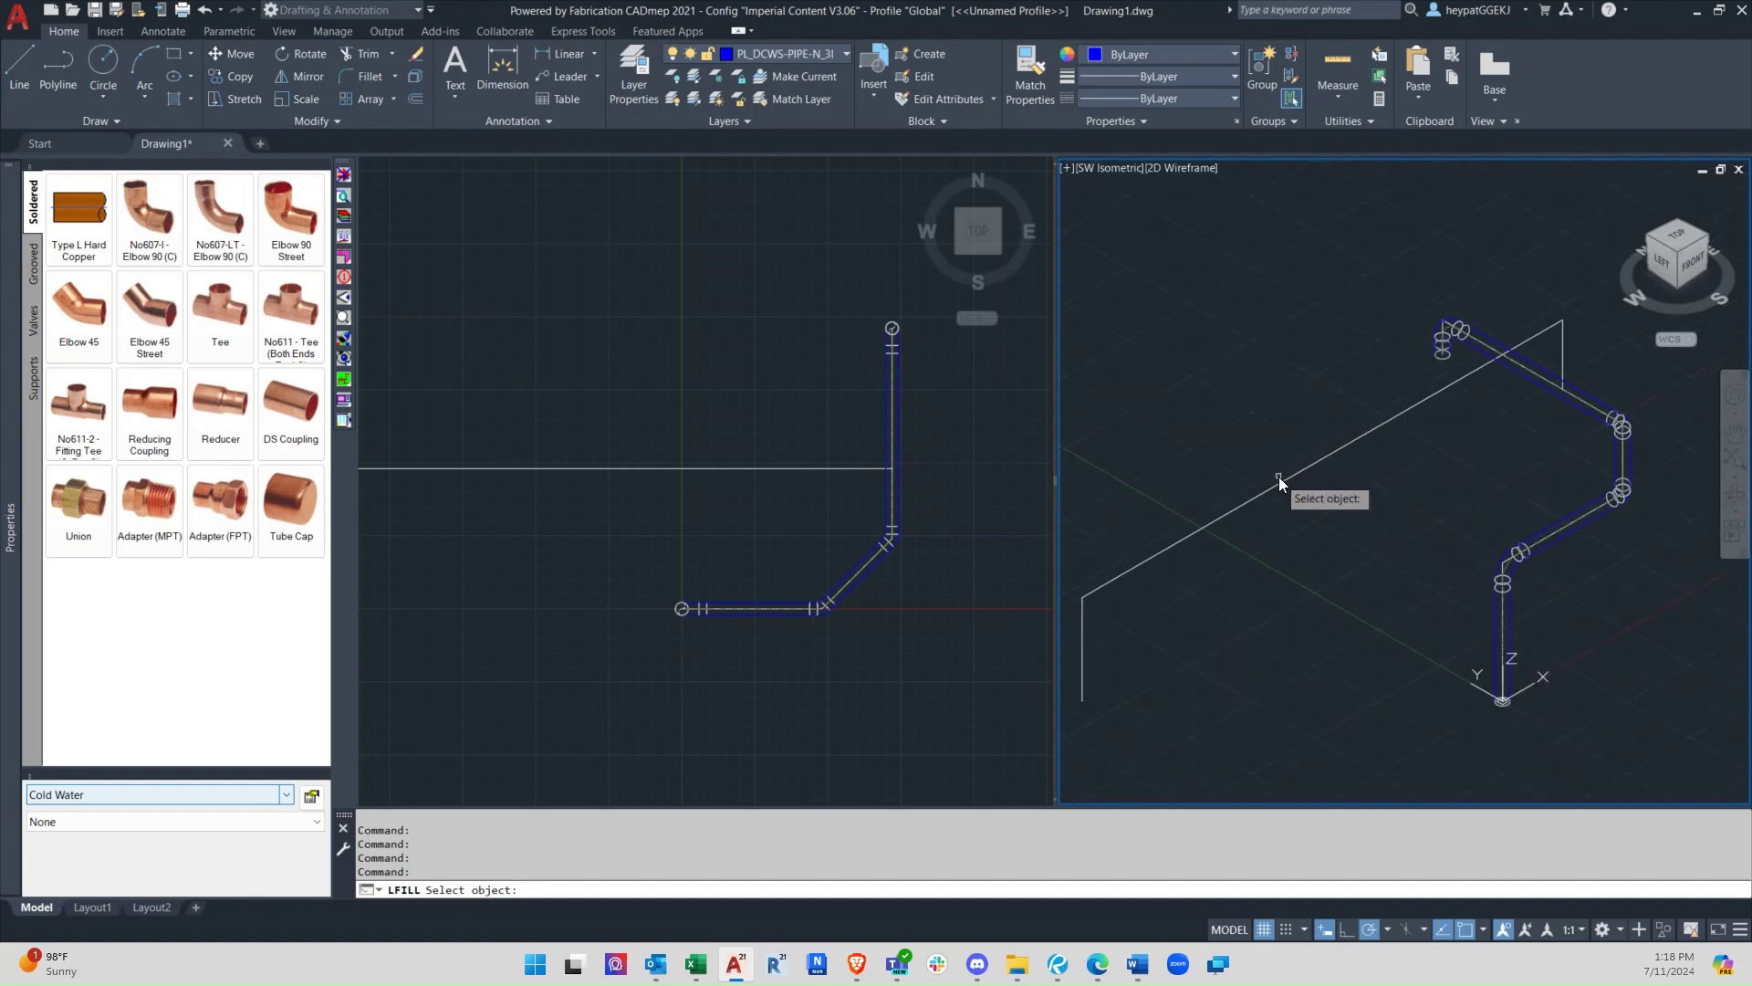
left_click(1295, 477)
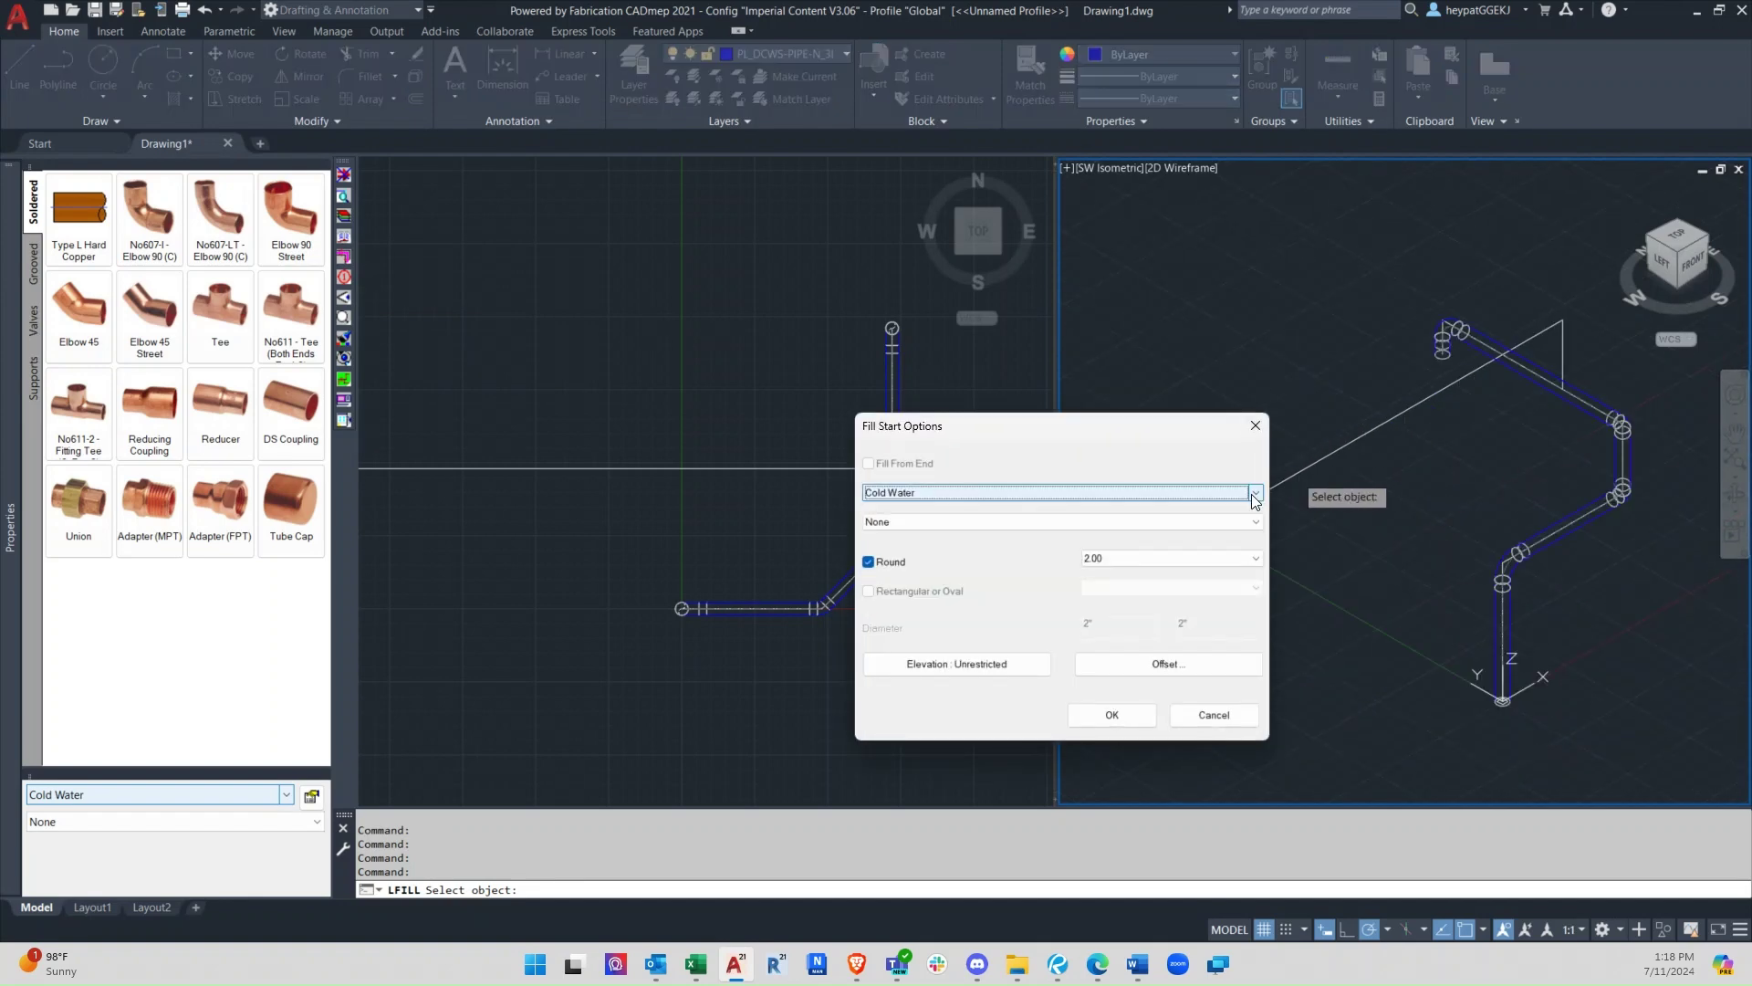
left_click(1174, 558)
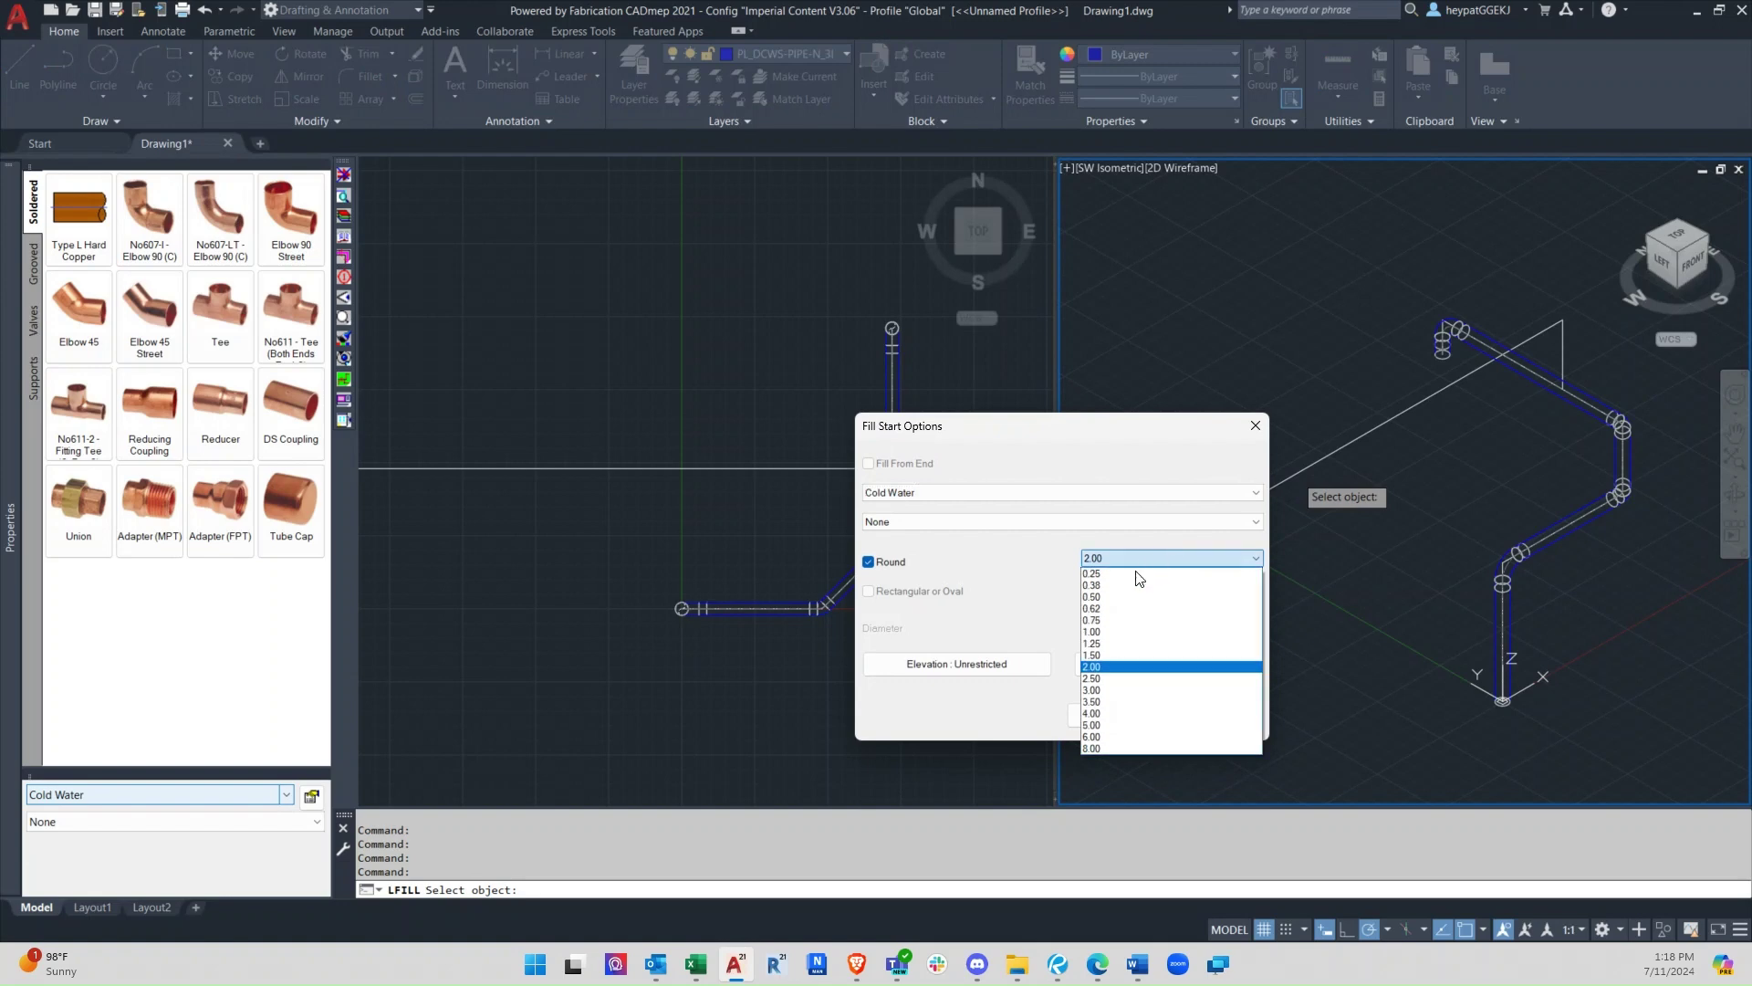
left_click(1112, 632)
left_click(1113, 717)
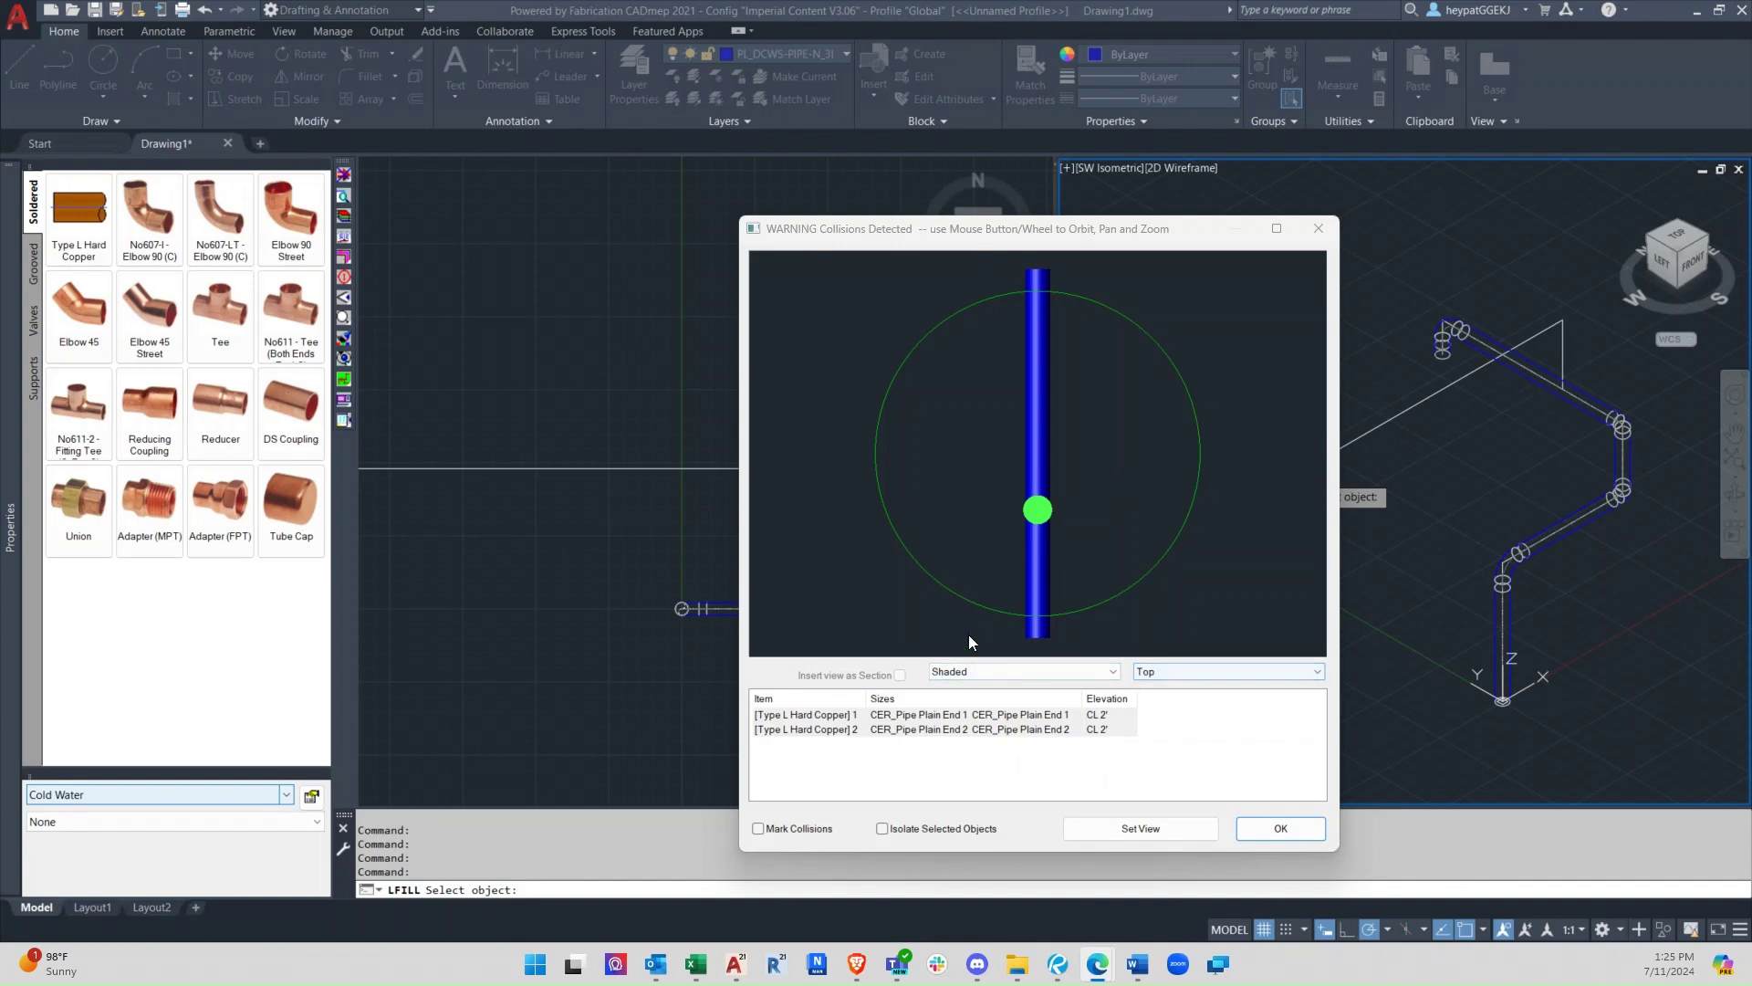
left_click(1268, 835)
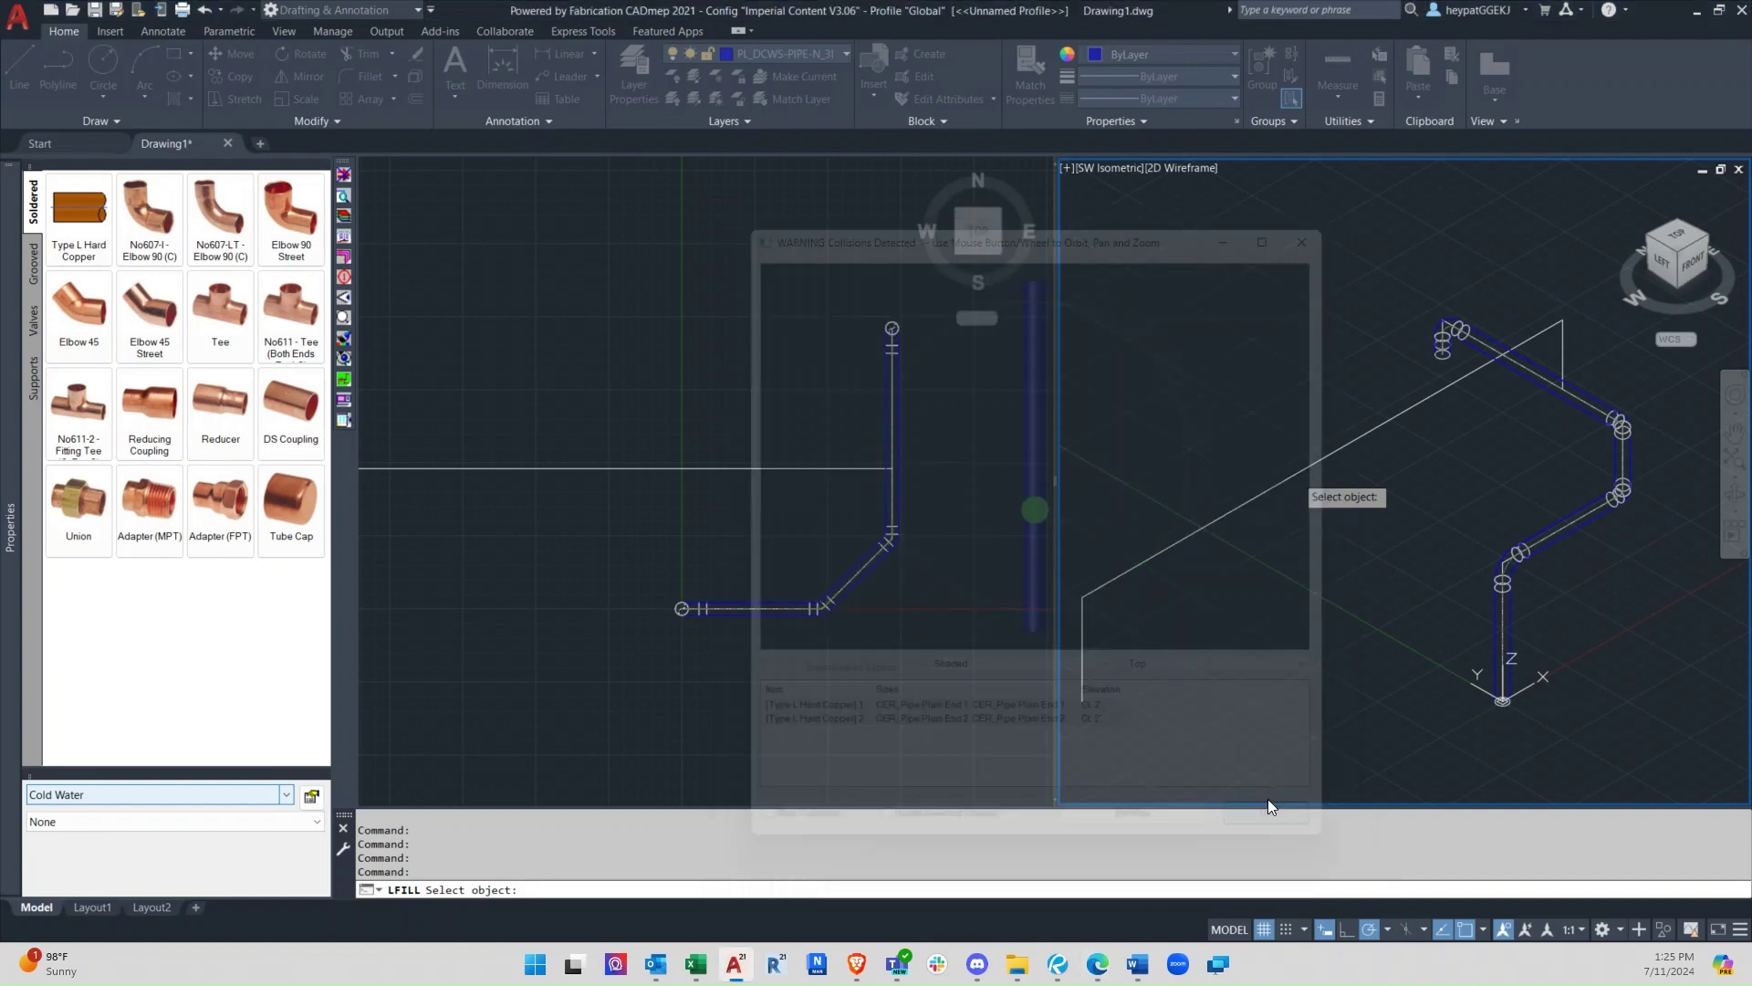
scroll(1471, 381, "down", 5)
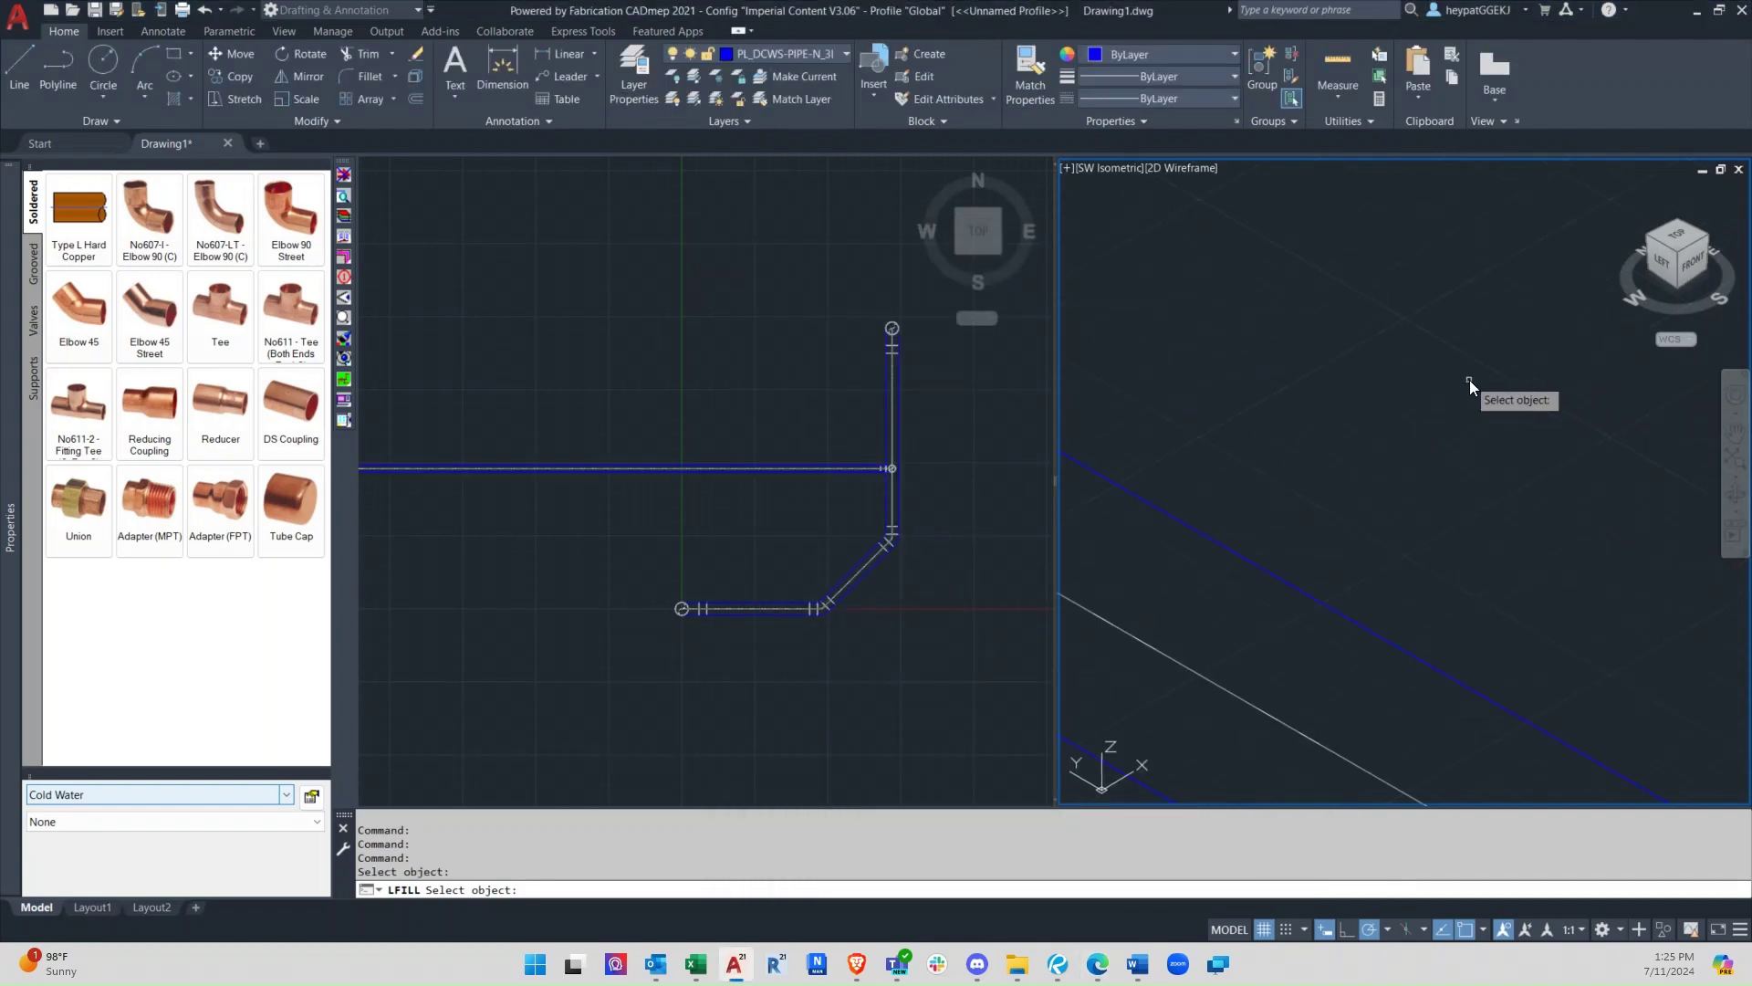
scroll(1309, 402, "up", 3)
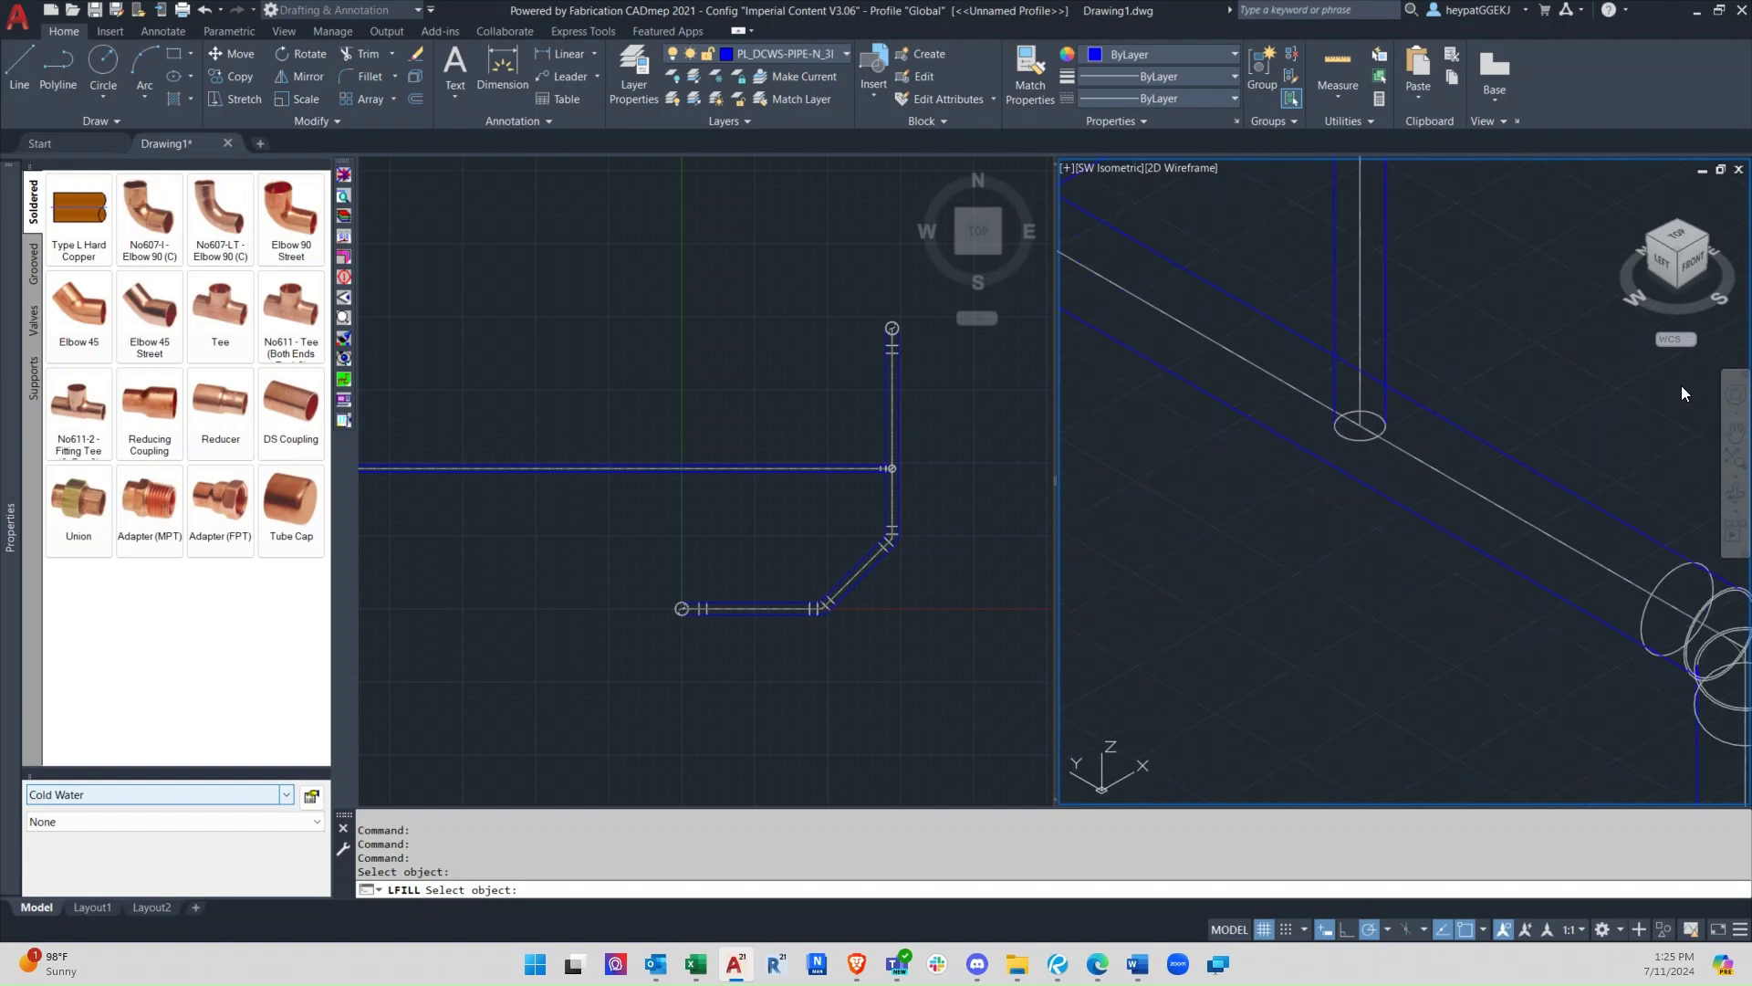
key("Return")
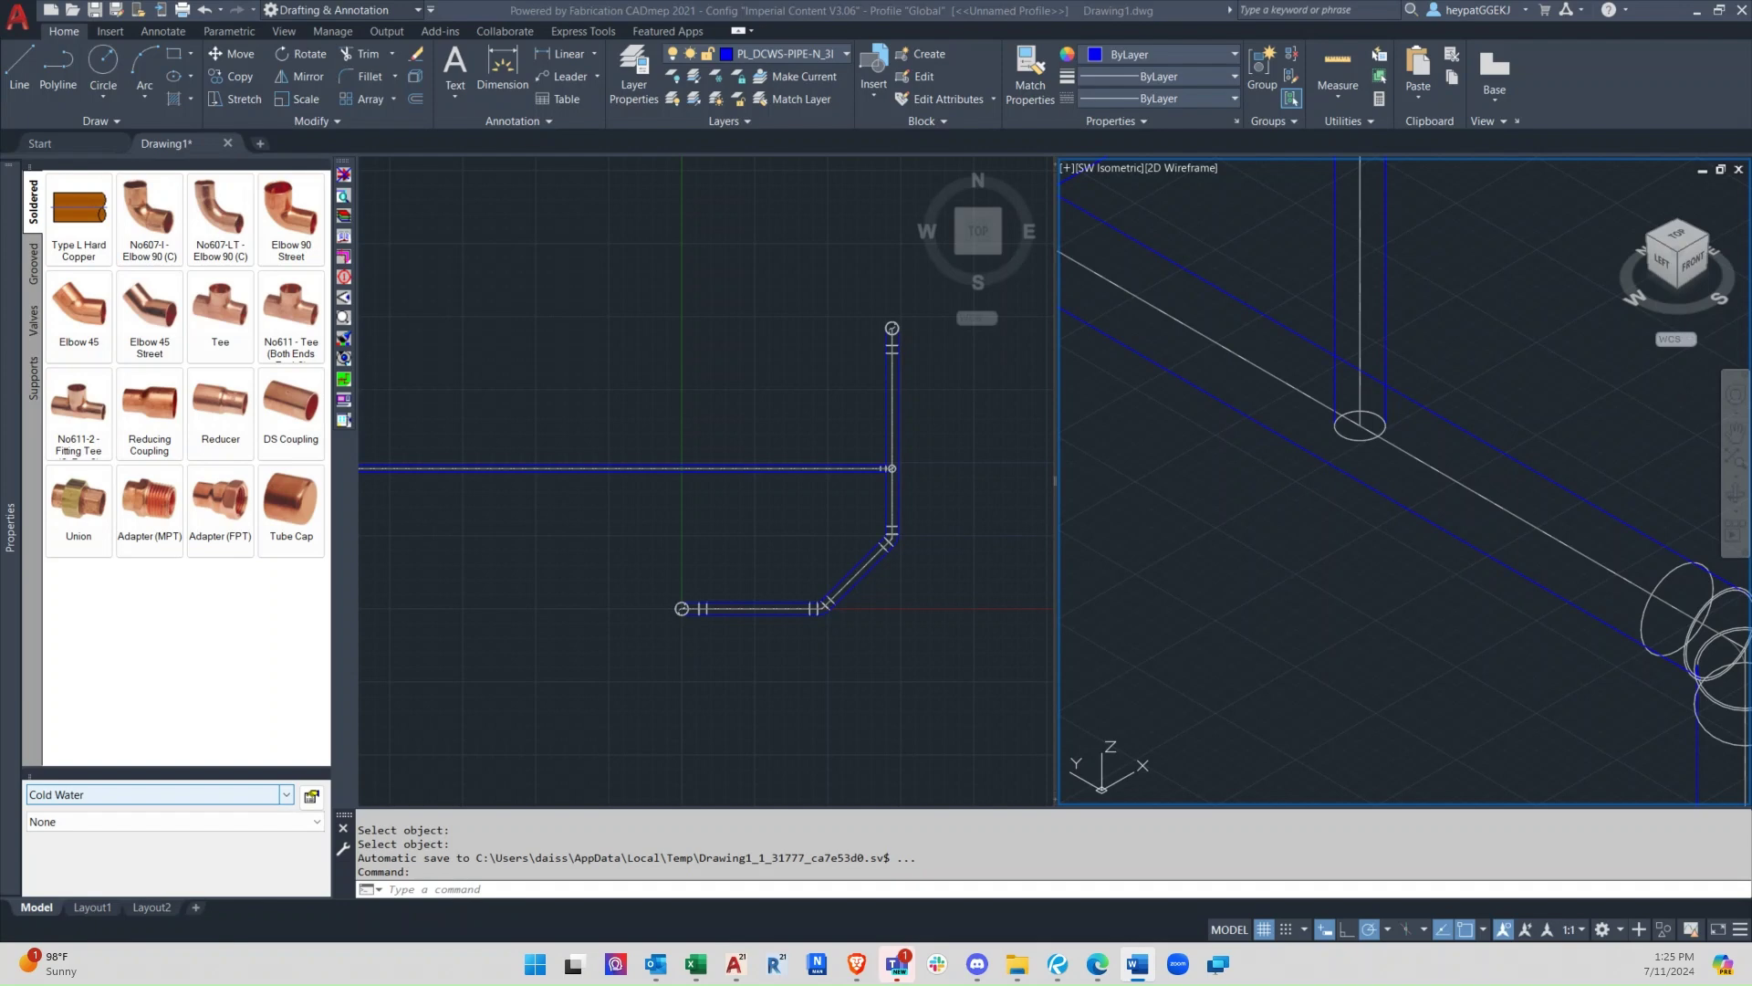
Take off the Copper Sweat No611 Tee as a cut-in on the 2" main pipe, choosing size 2"x2"x1"
left_click(1357, 418)
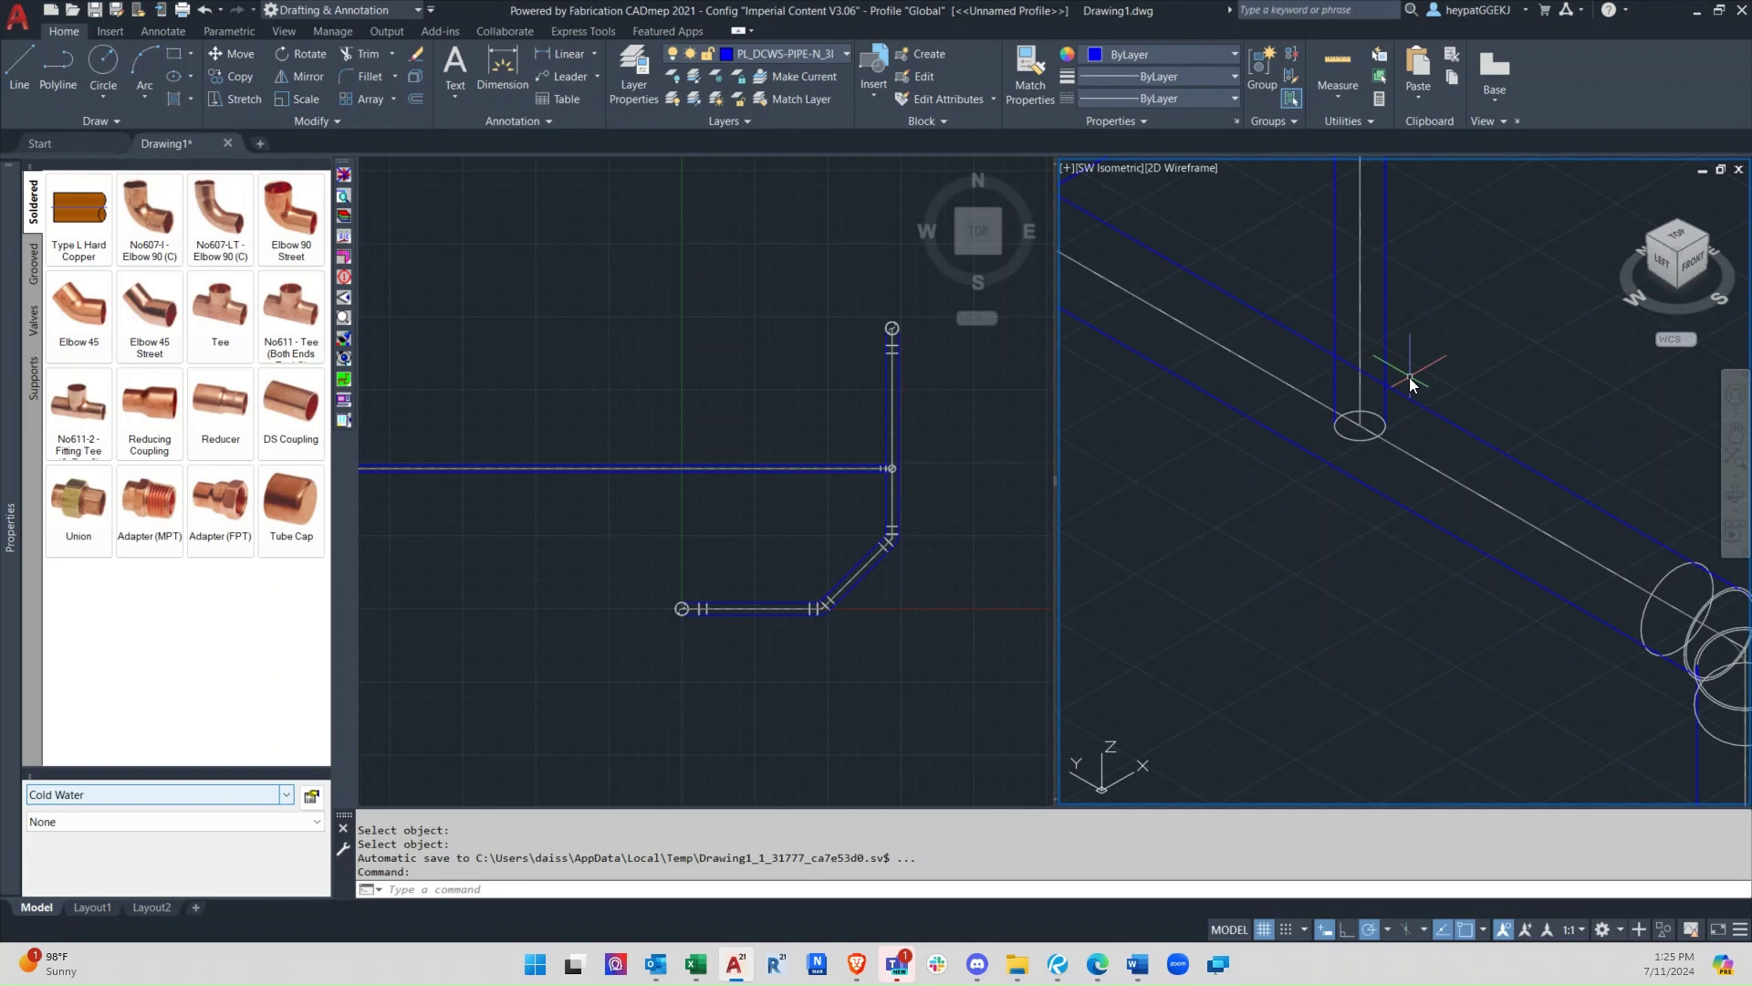
left_click(1344, 441)
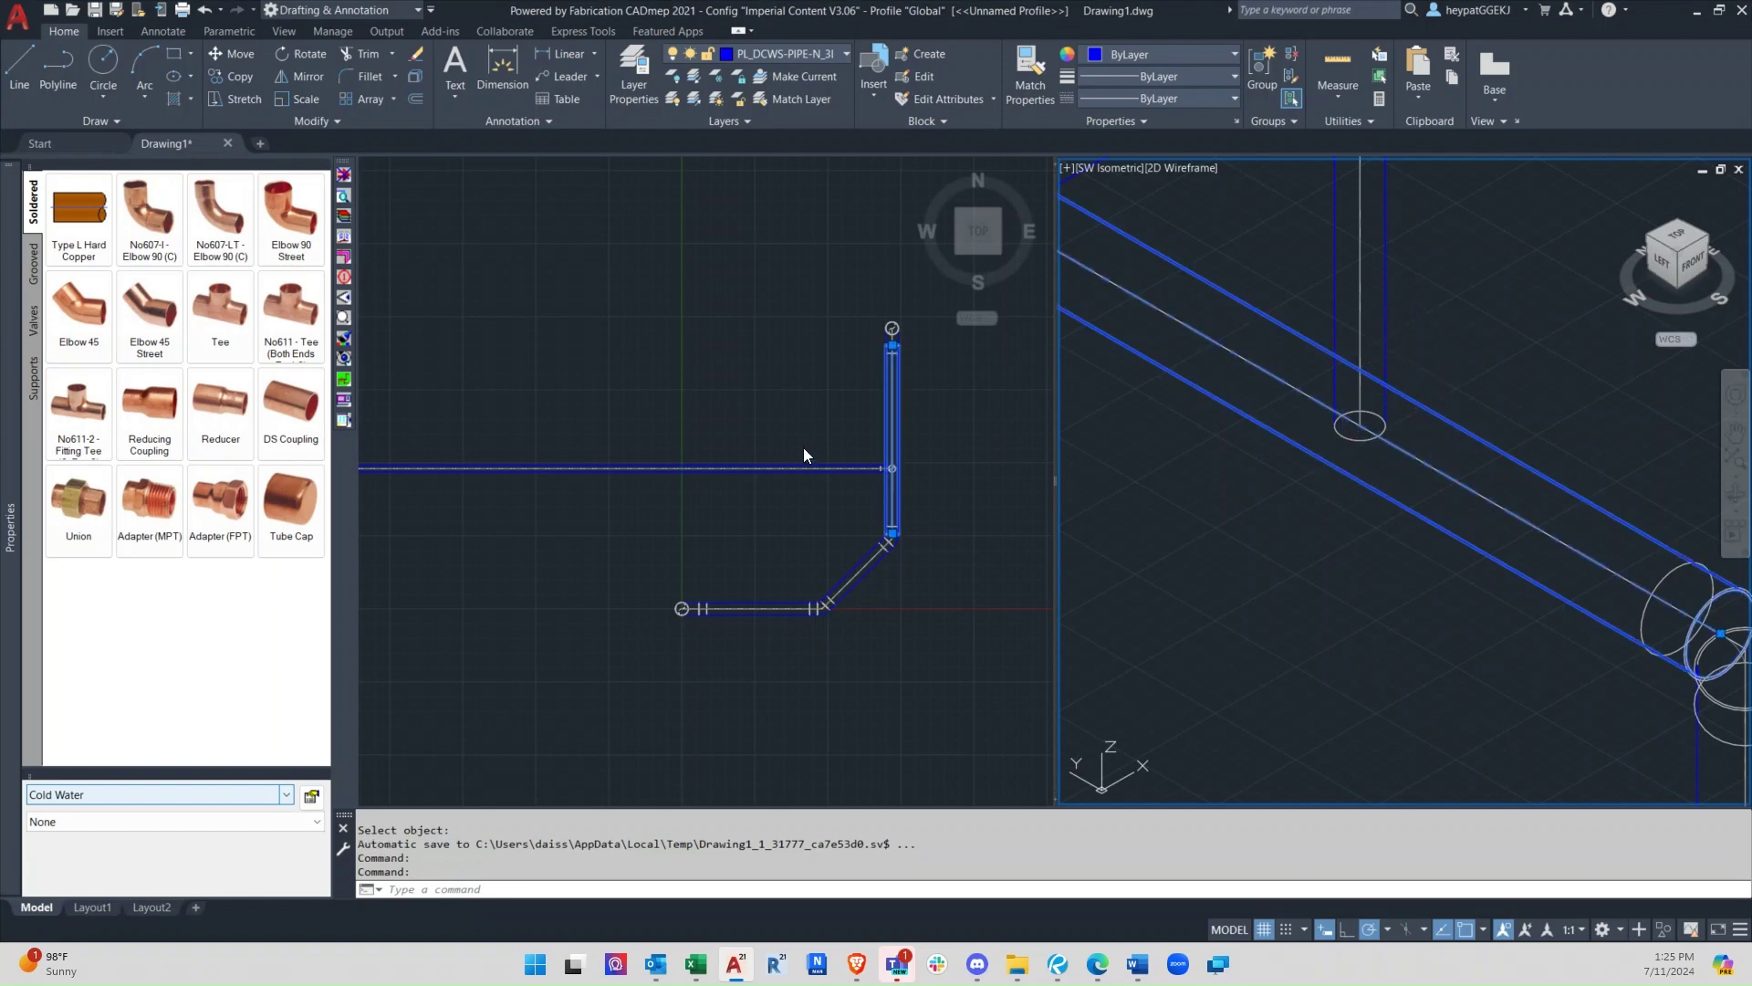
right_click(223, 314)
mouse_move(264, 395)
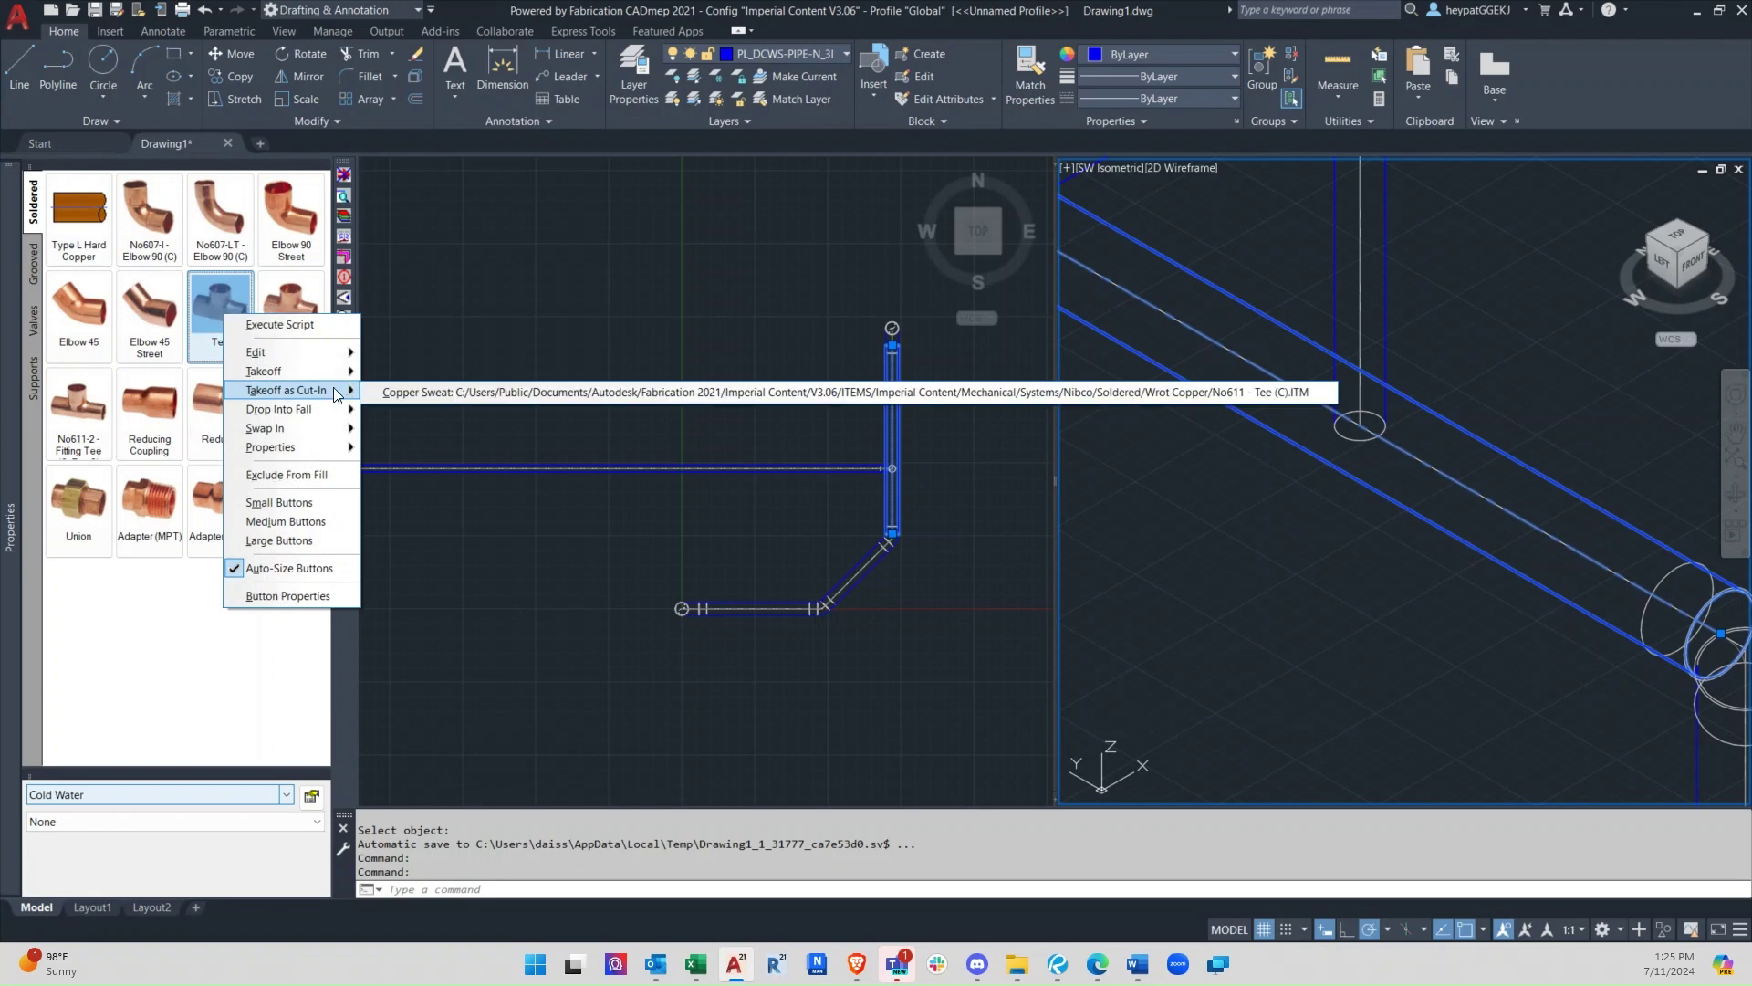
left_click(405, 392)
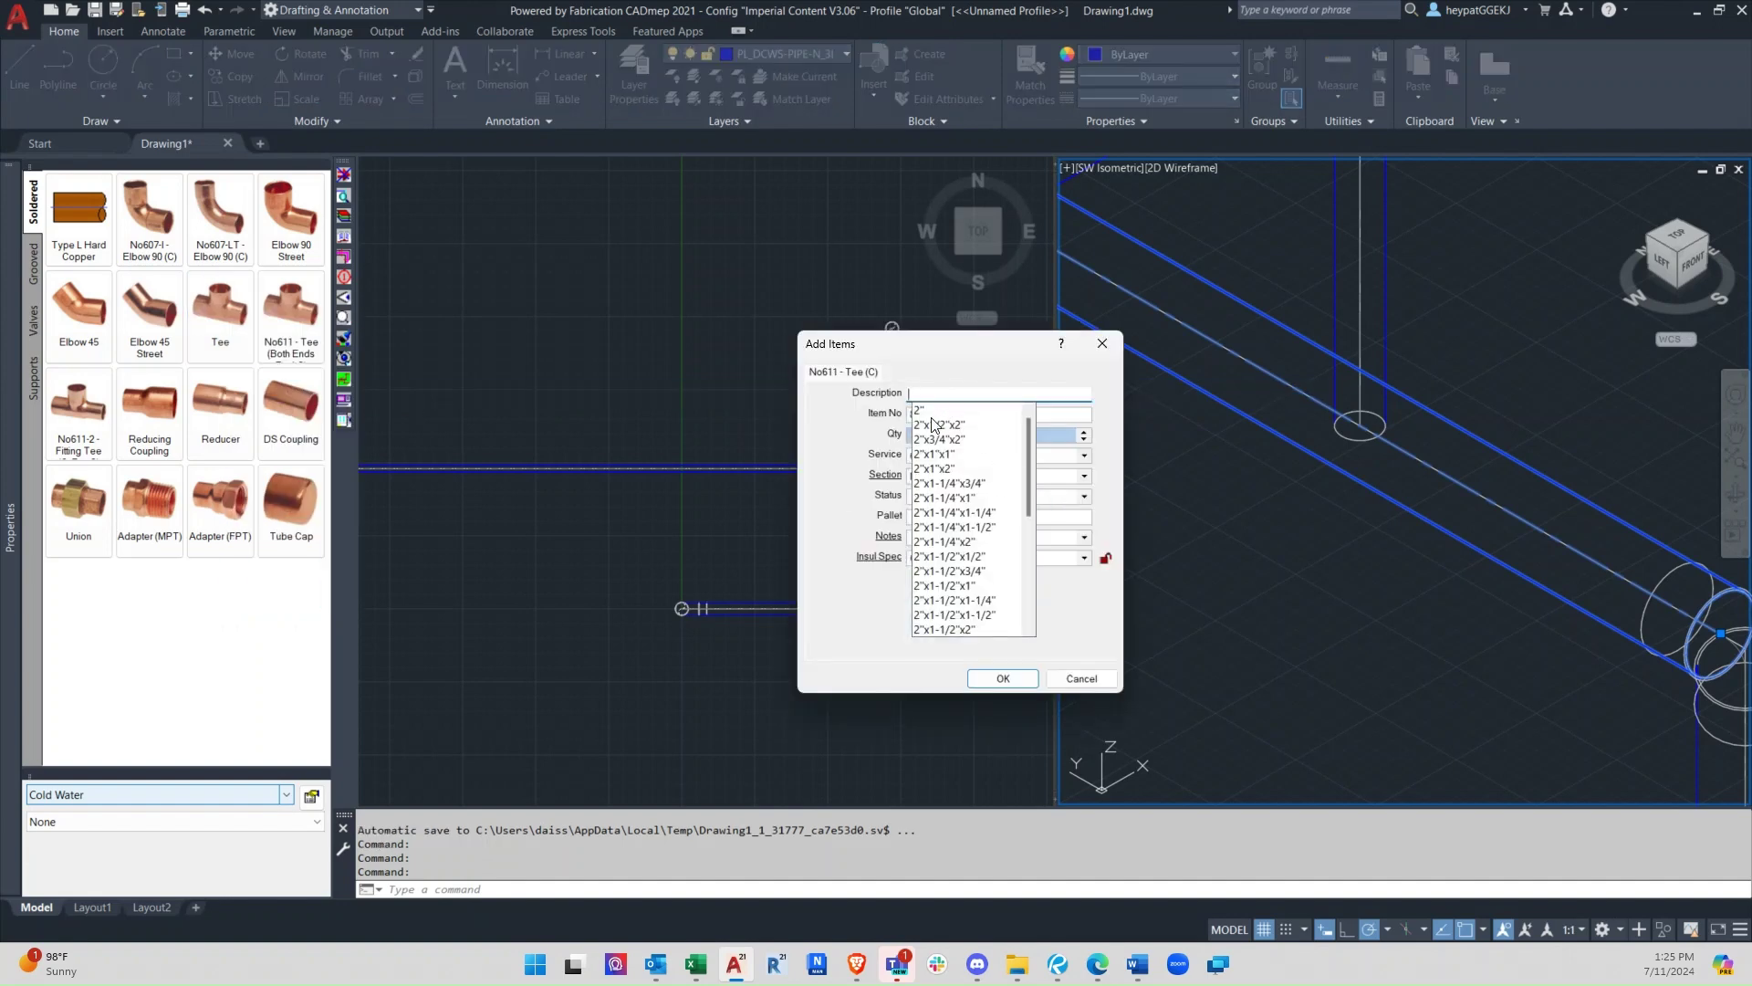
key("ctrl")
left_click_drag(1027, 473, 1038, 518)
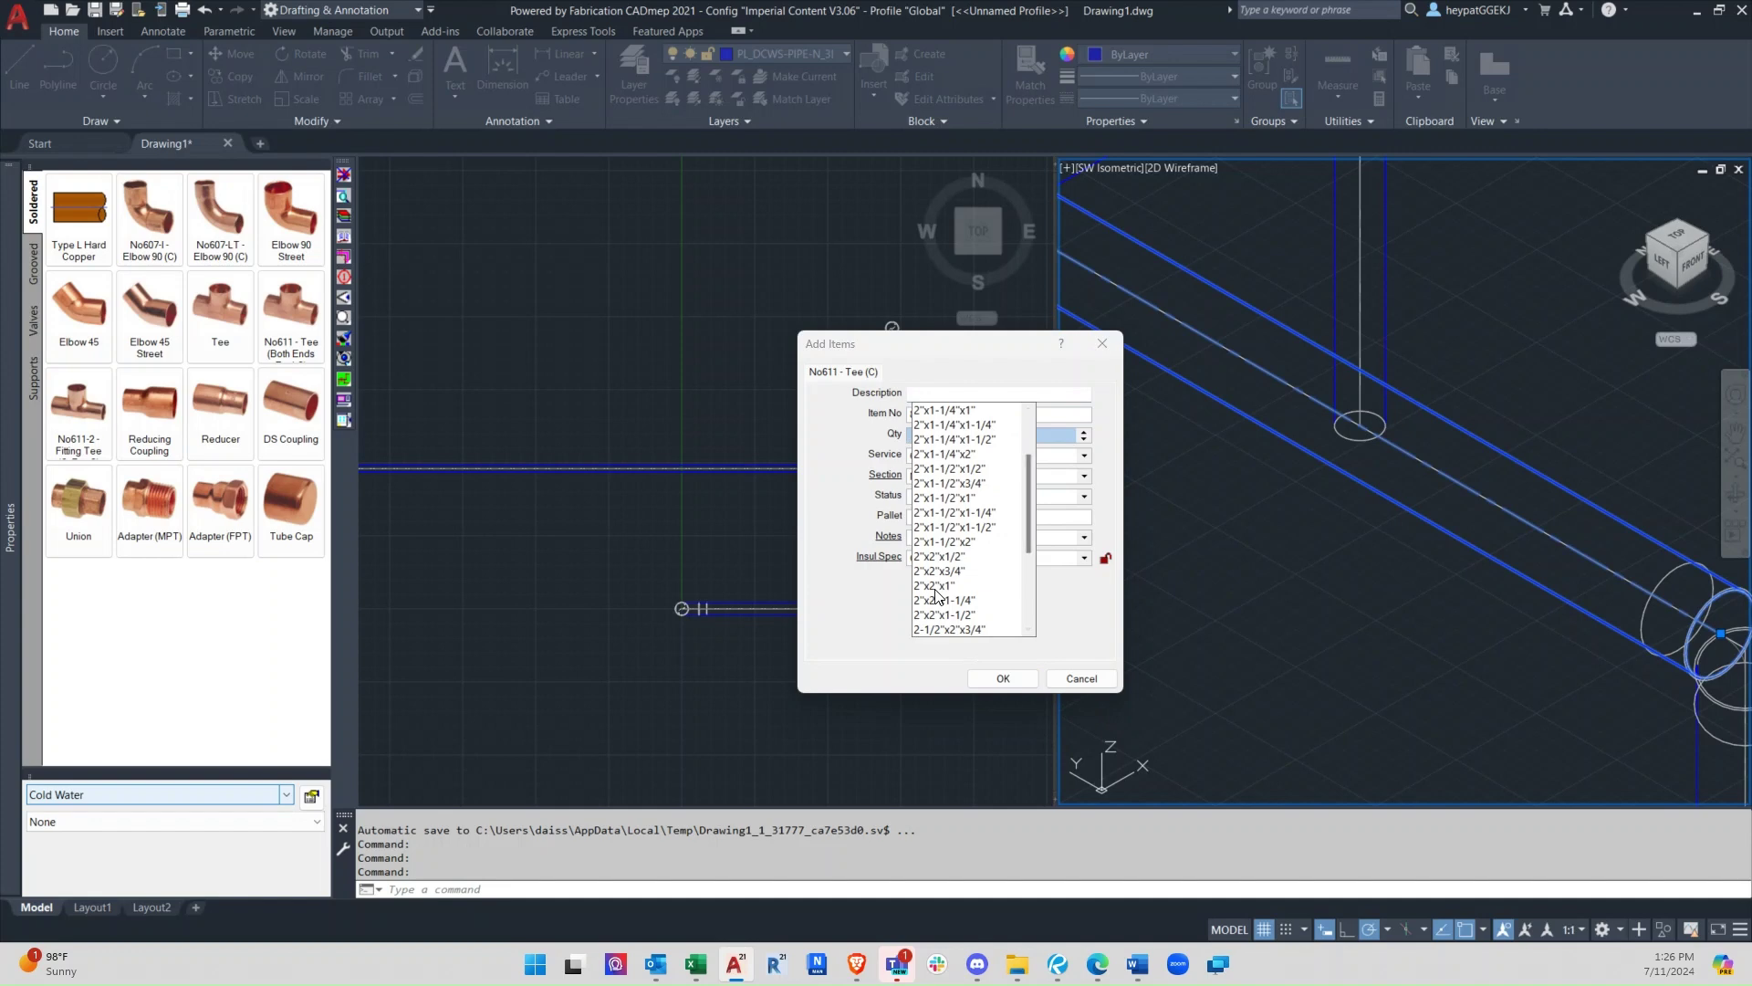
left_click(936, 589)
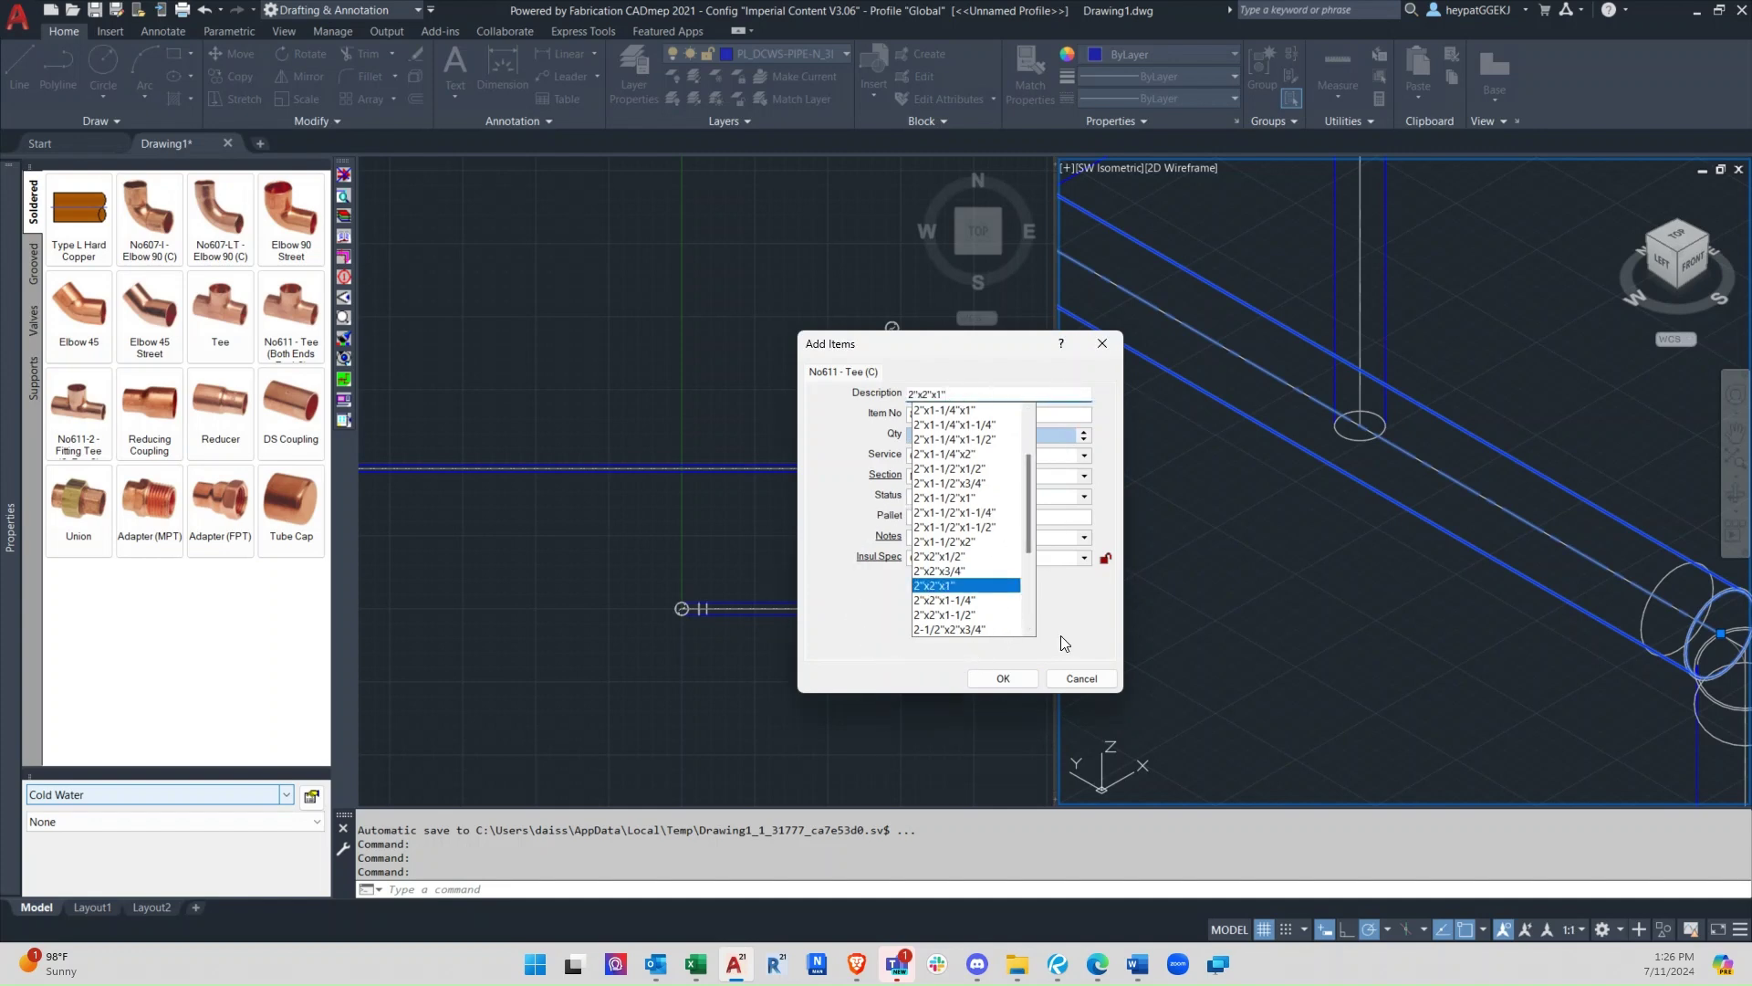
key("Tab")
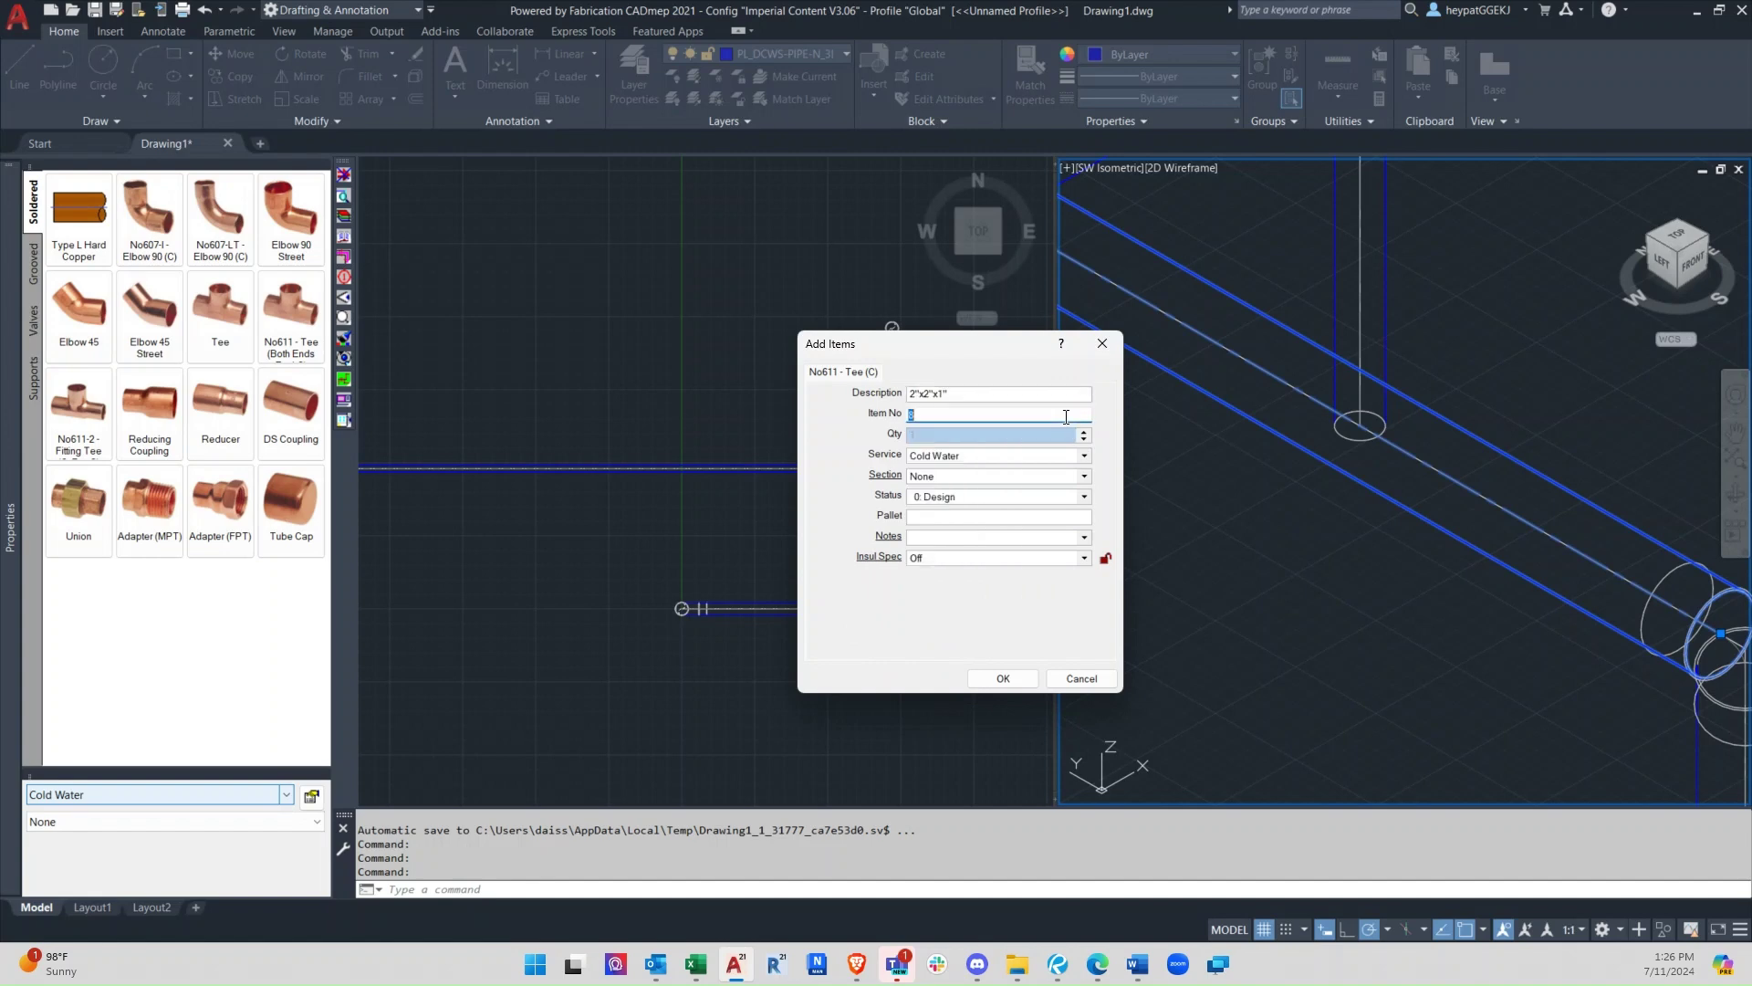
left_click(1016, 680)
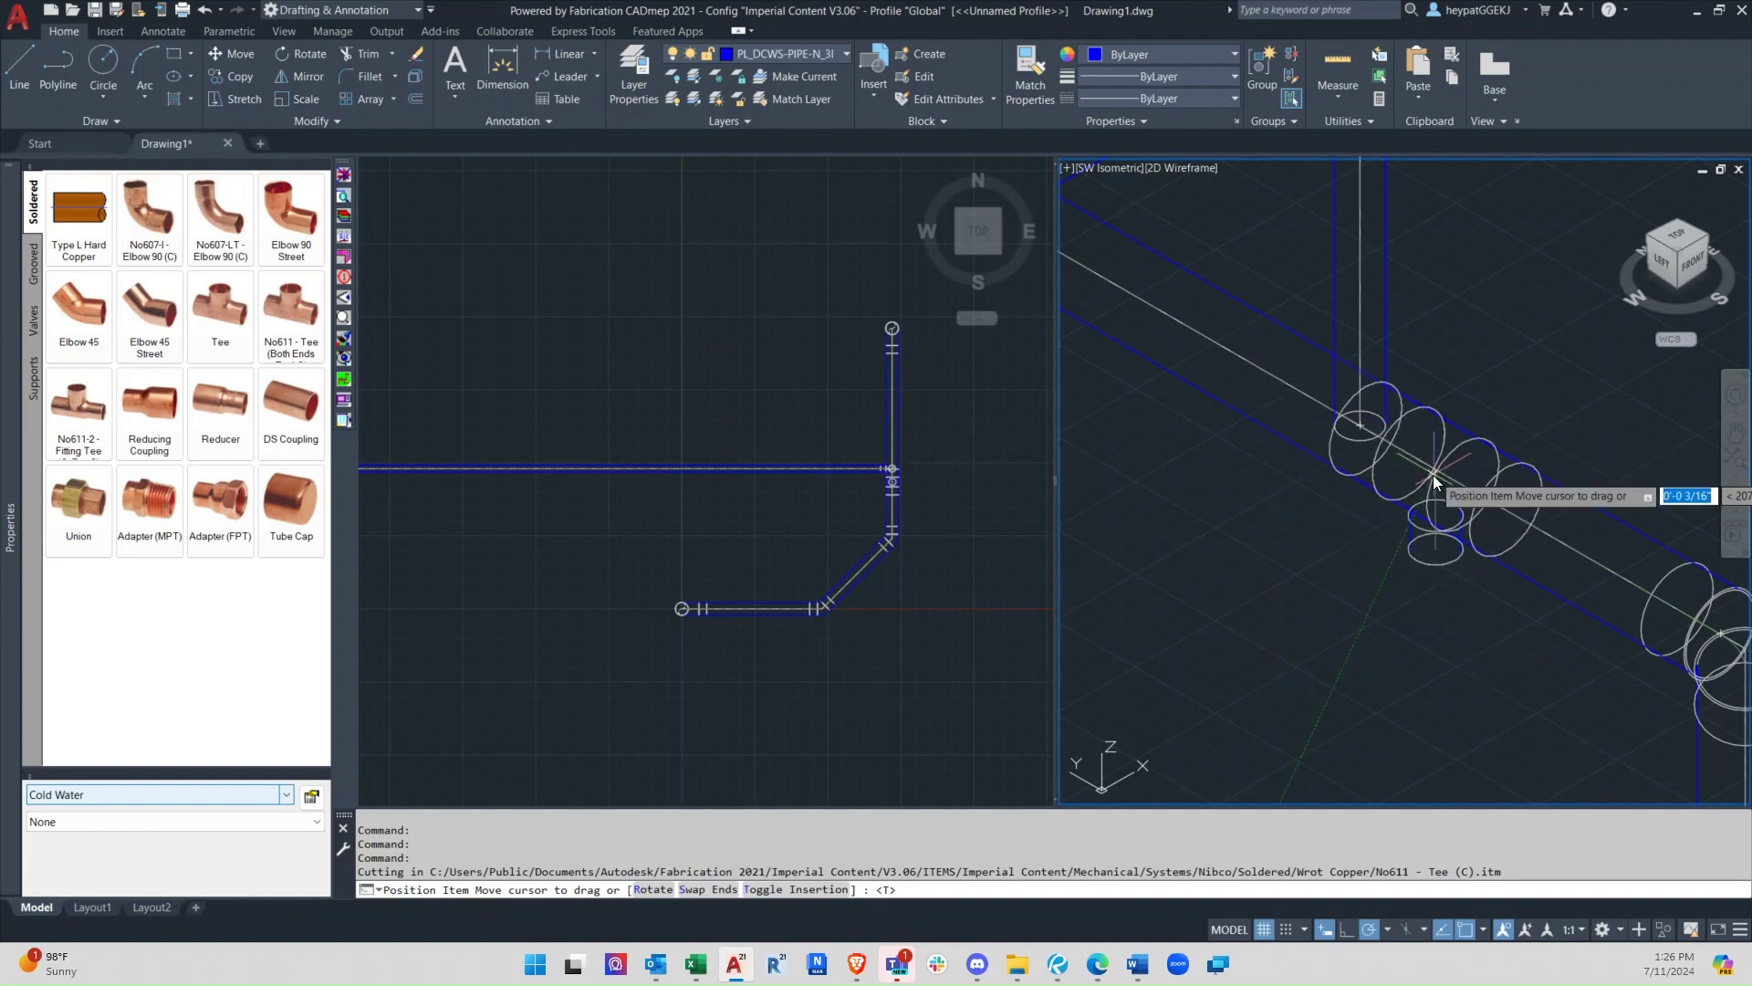
Rotate the cut-in tee until its outlet points up, toggle its insertion to the tee's center, and place it at the branch riser's lower end
left_click(648, 890)
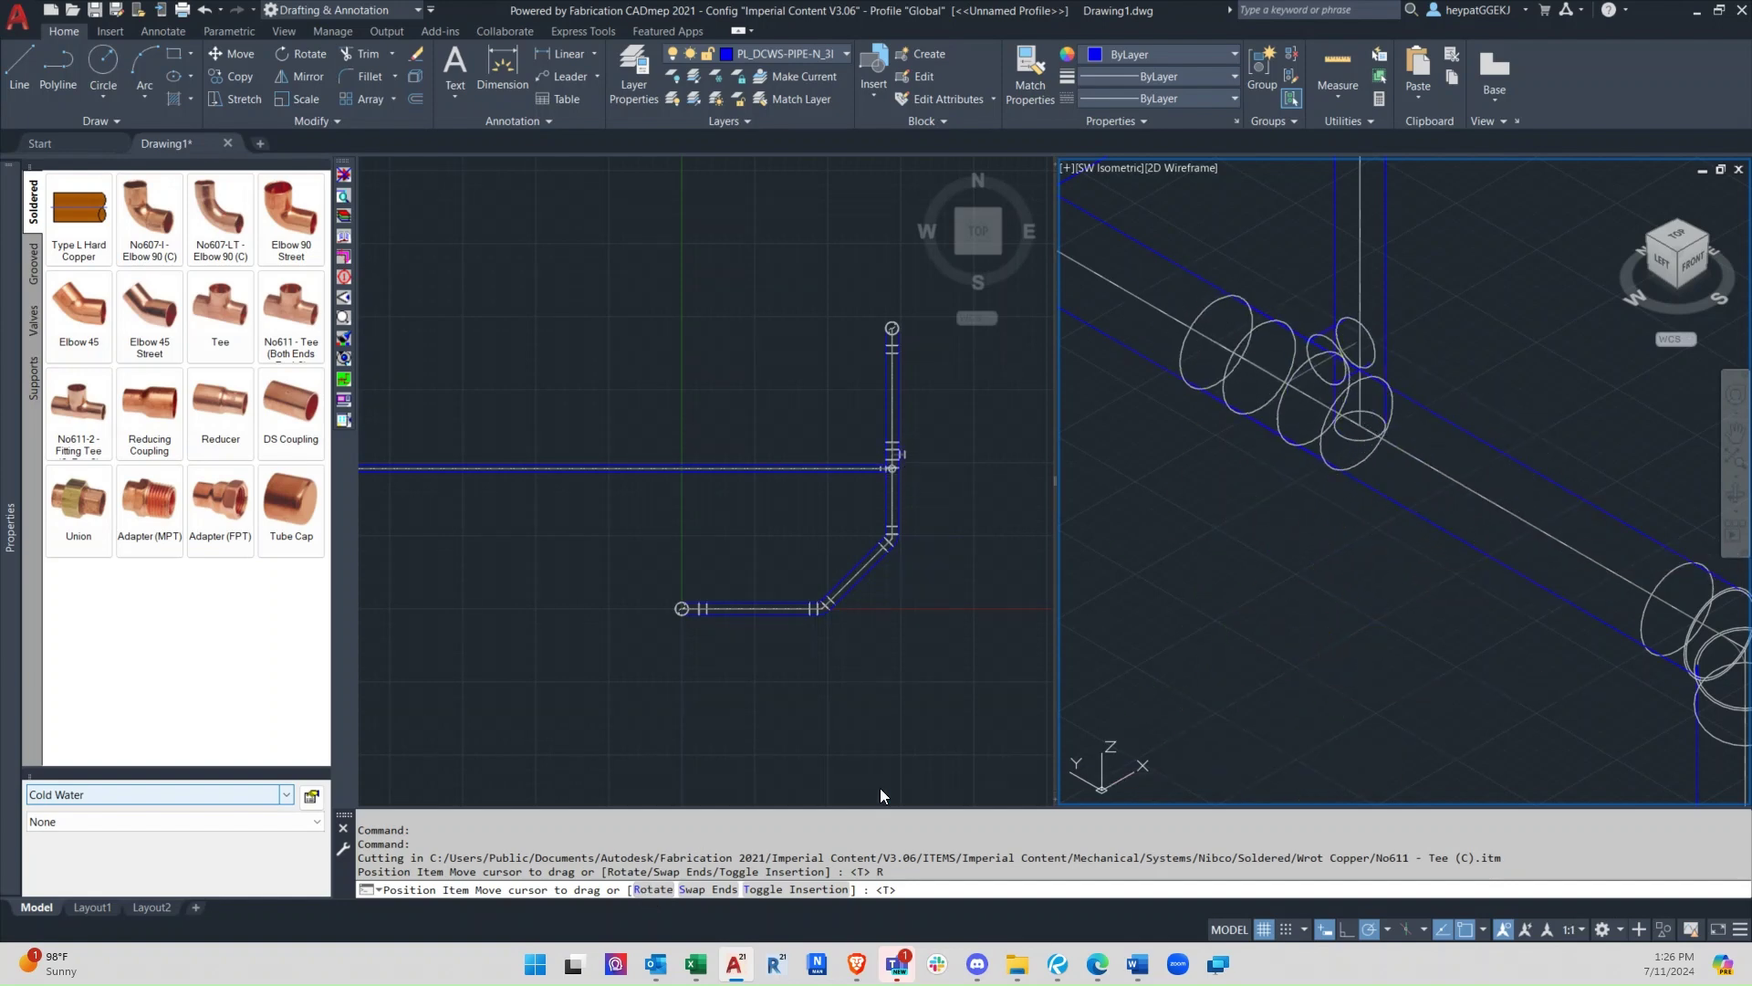
left_click(650, 890)
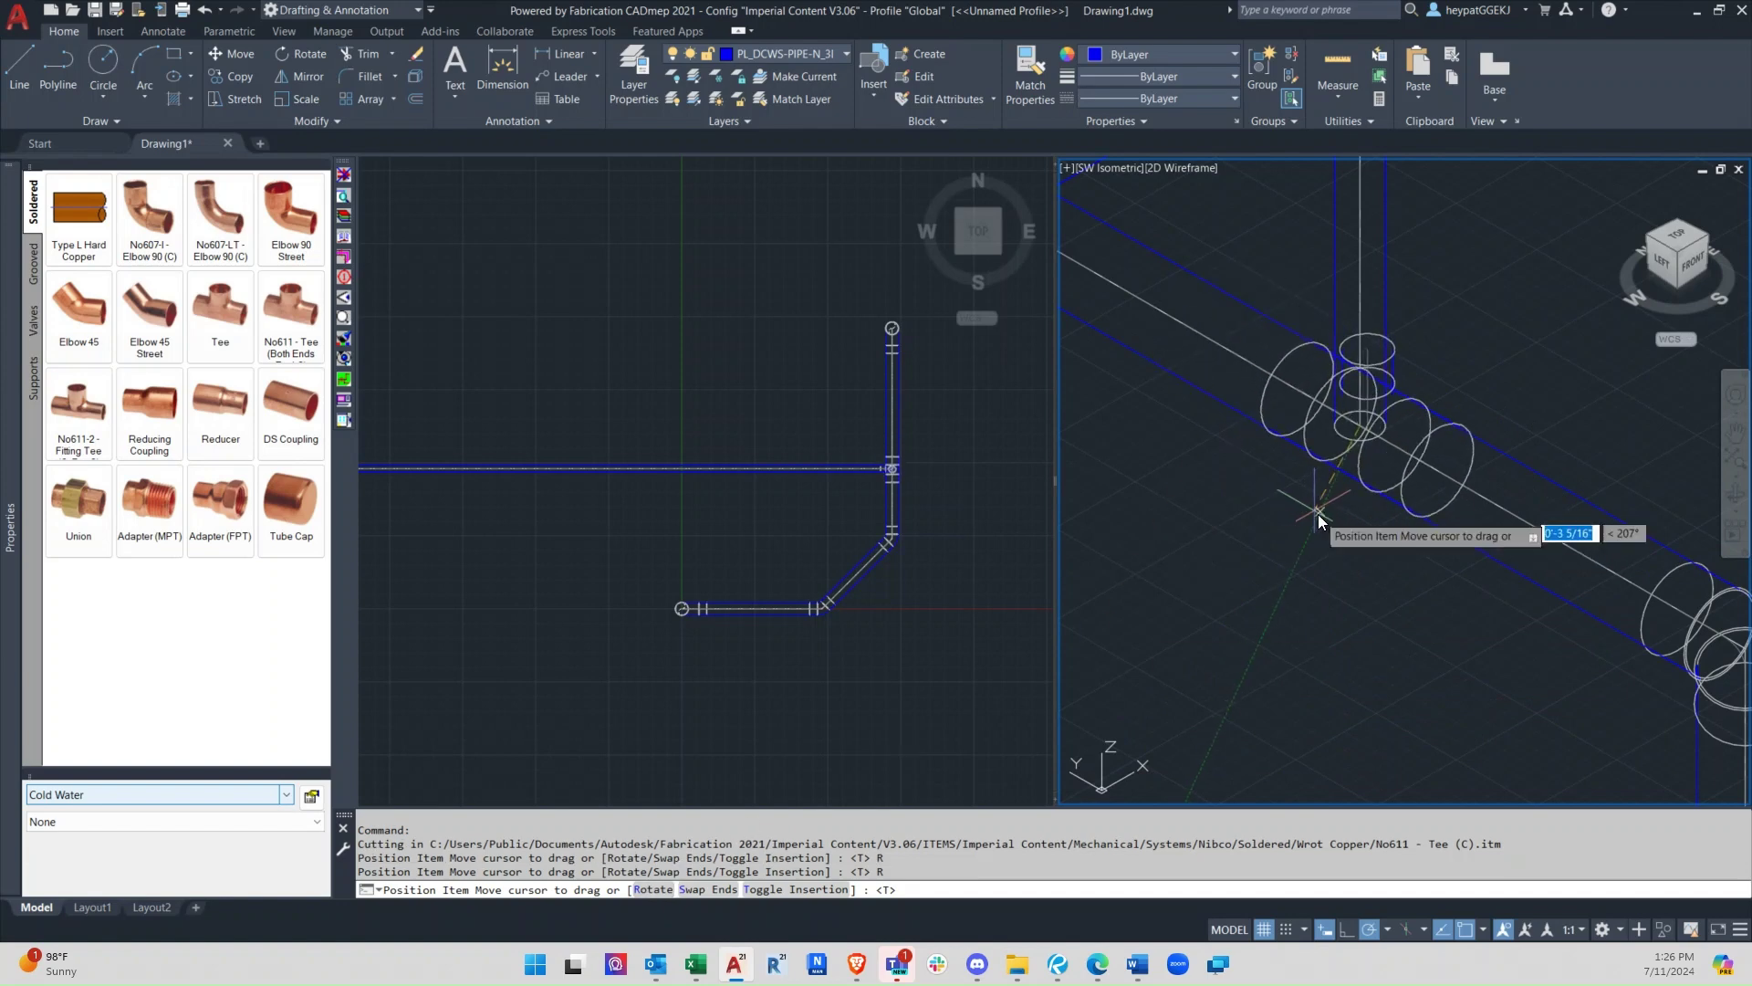
scroll(1453, 491, "up", 5)
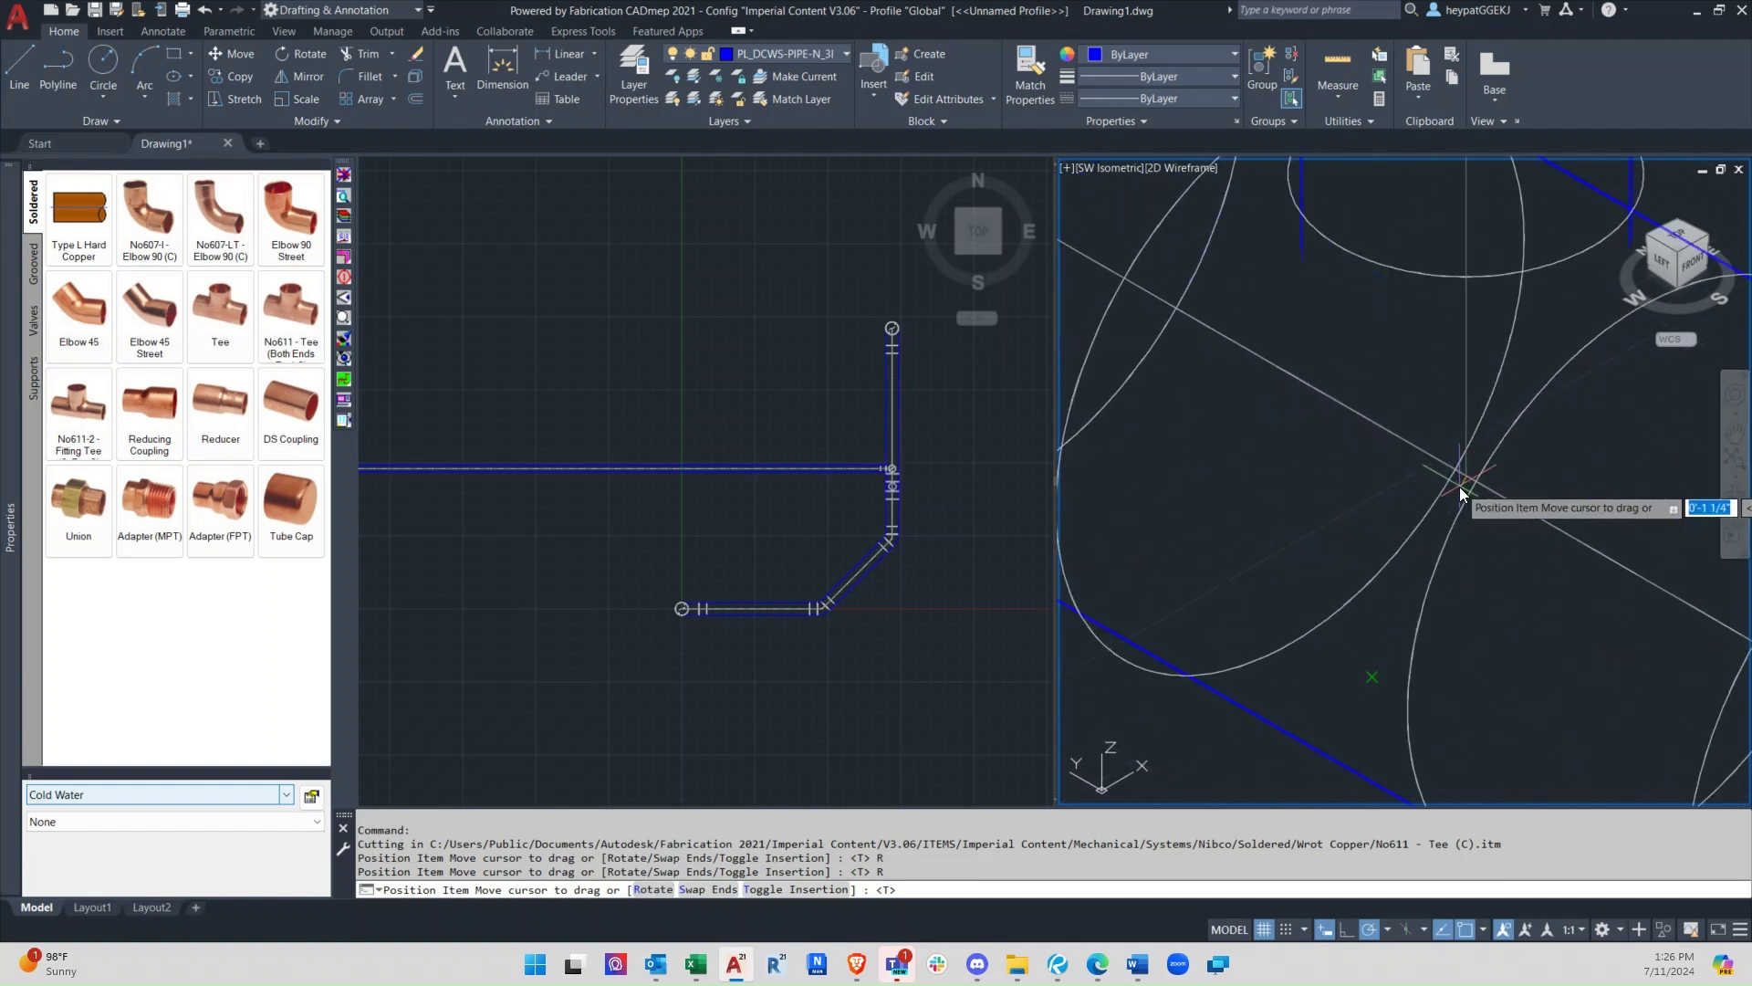
scroll(1437, 461, "down", 6)
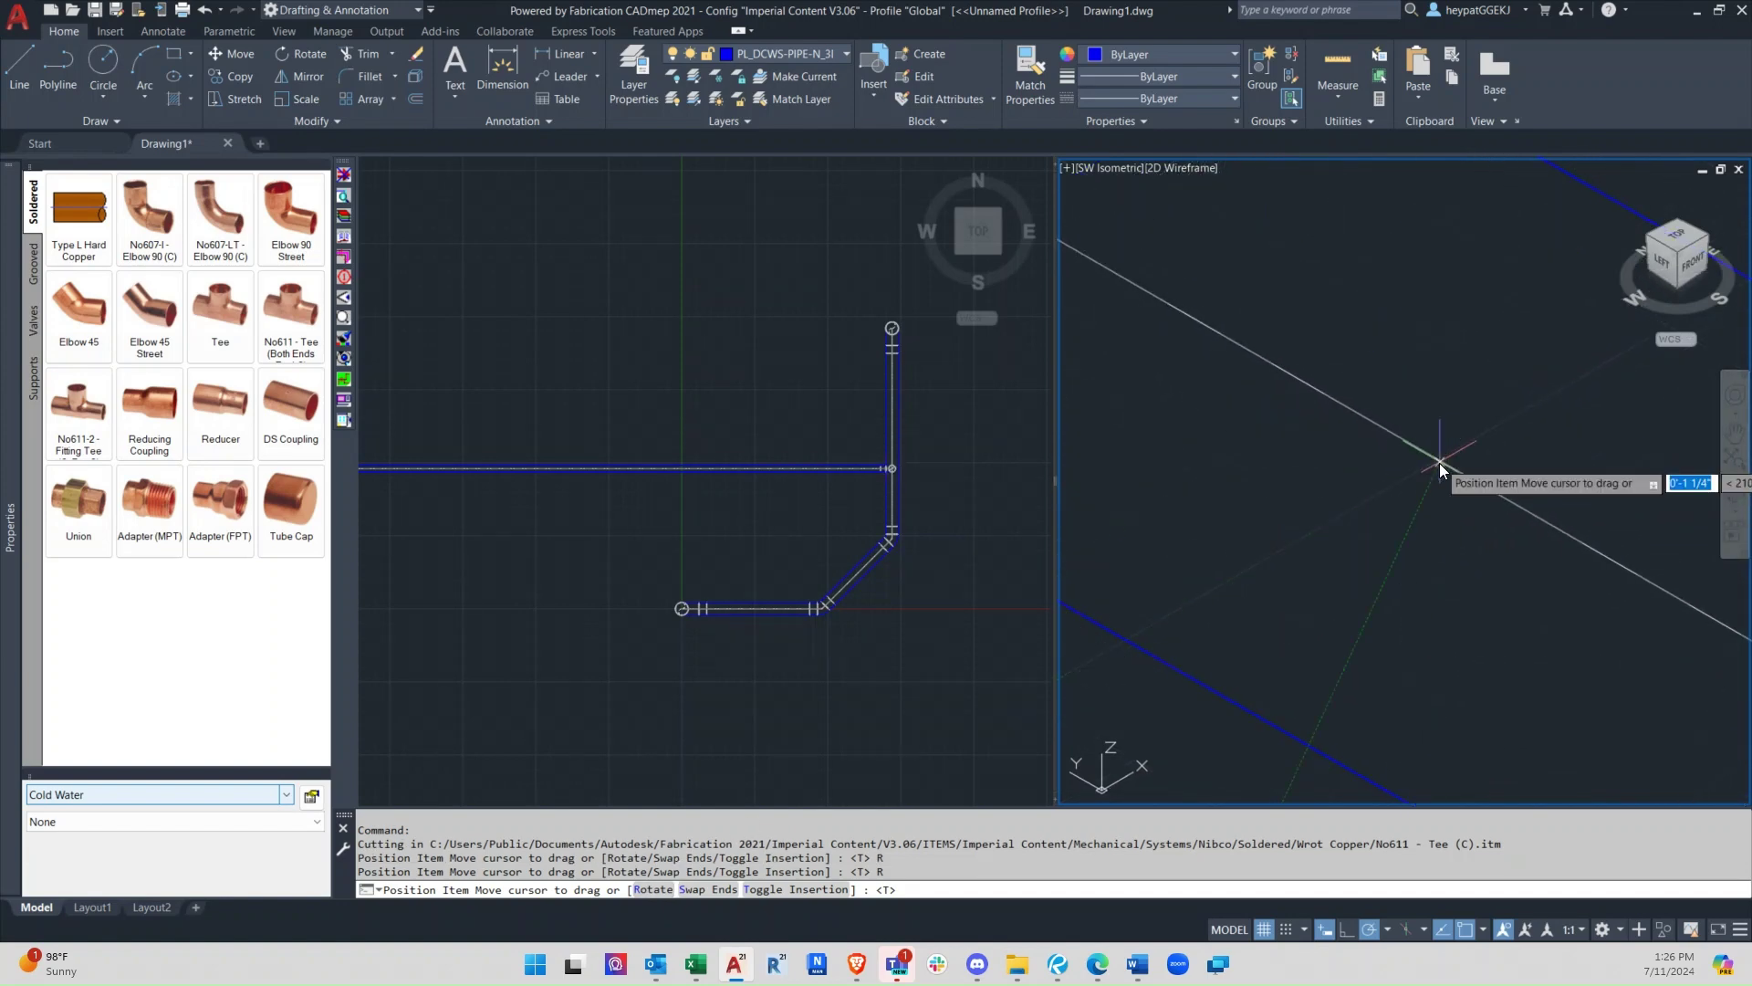
scroll(1403, 467, "up", 6)
scroll(1404, 468, "down", 2)
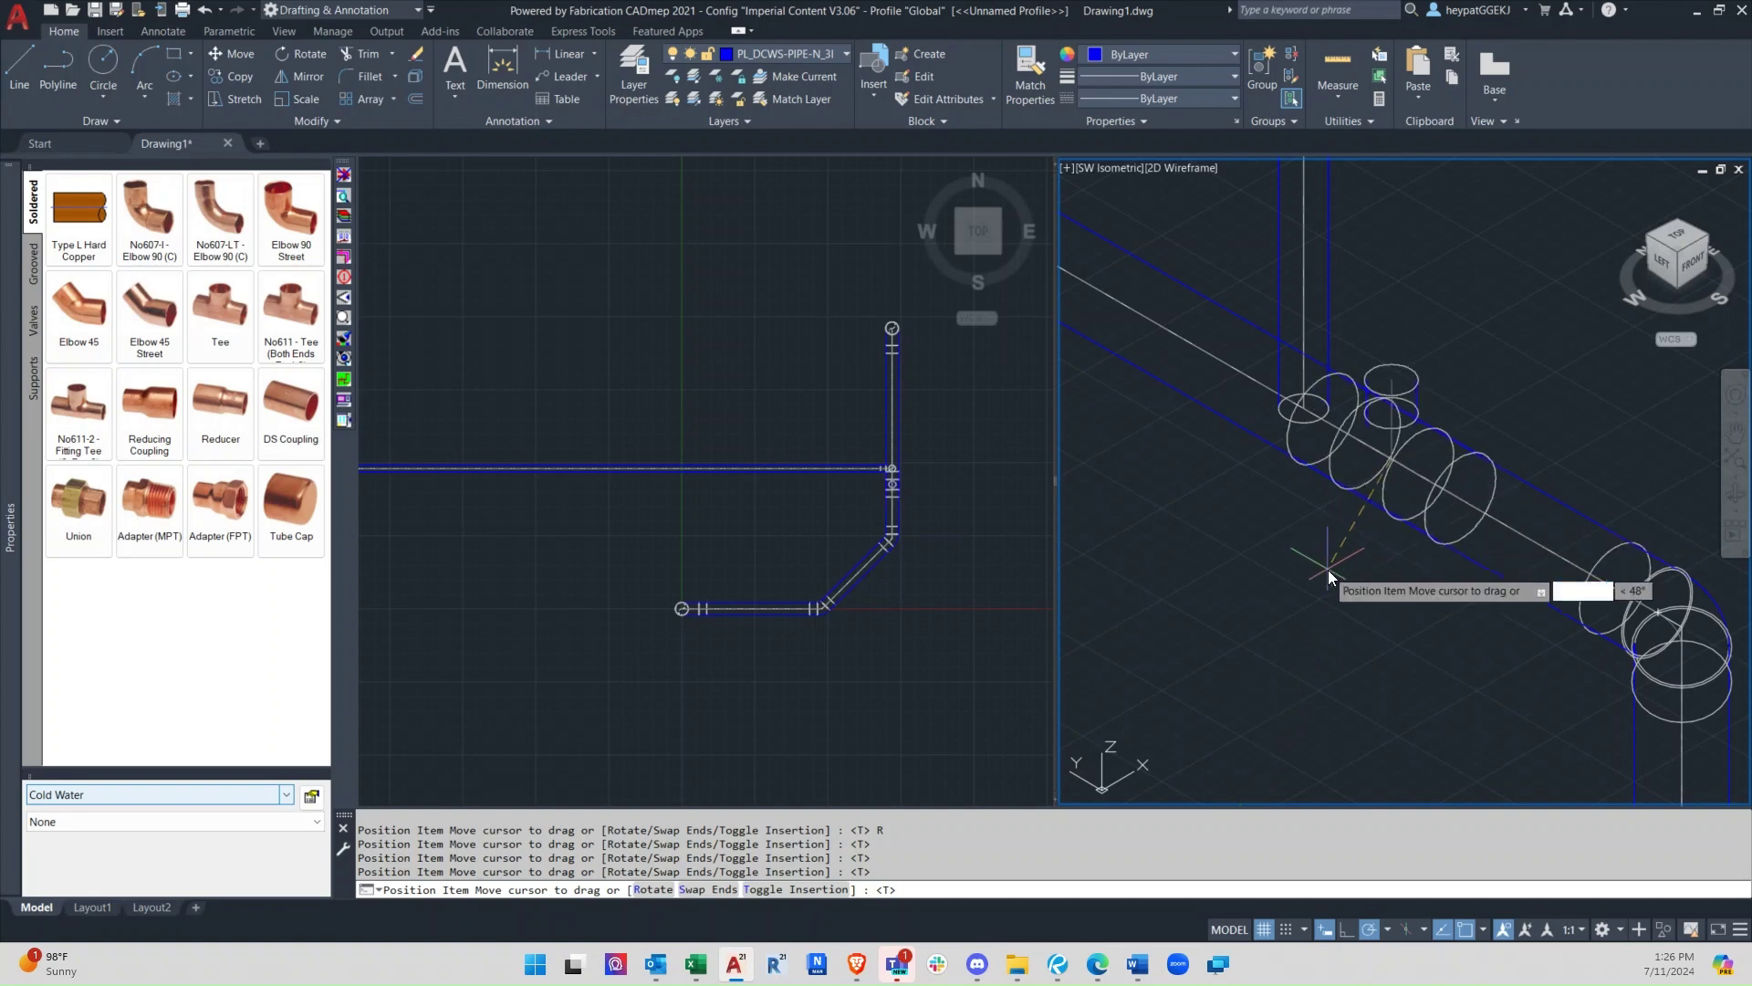
key("Return")
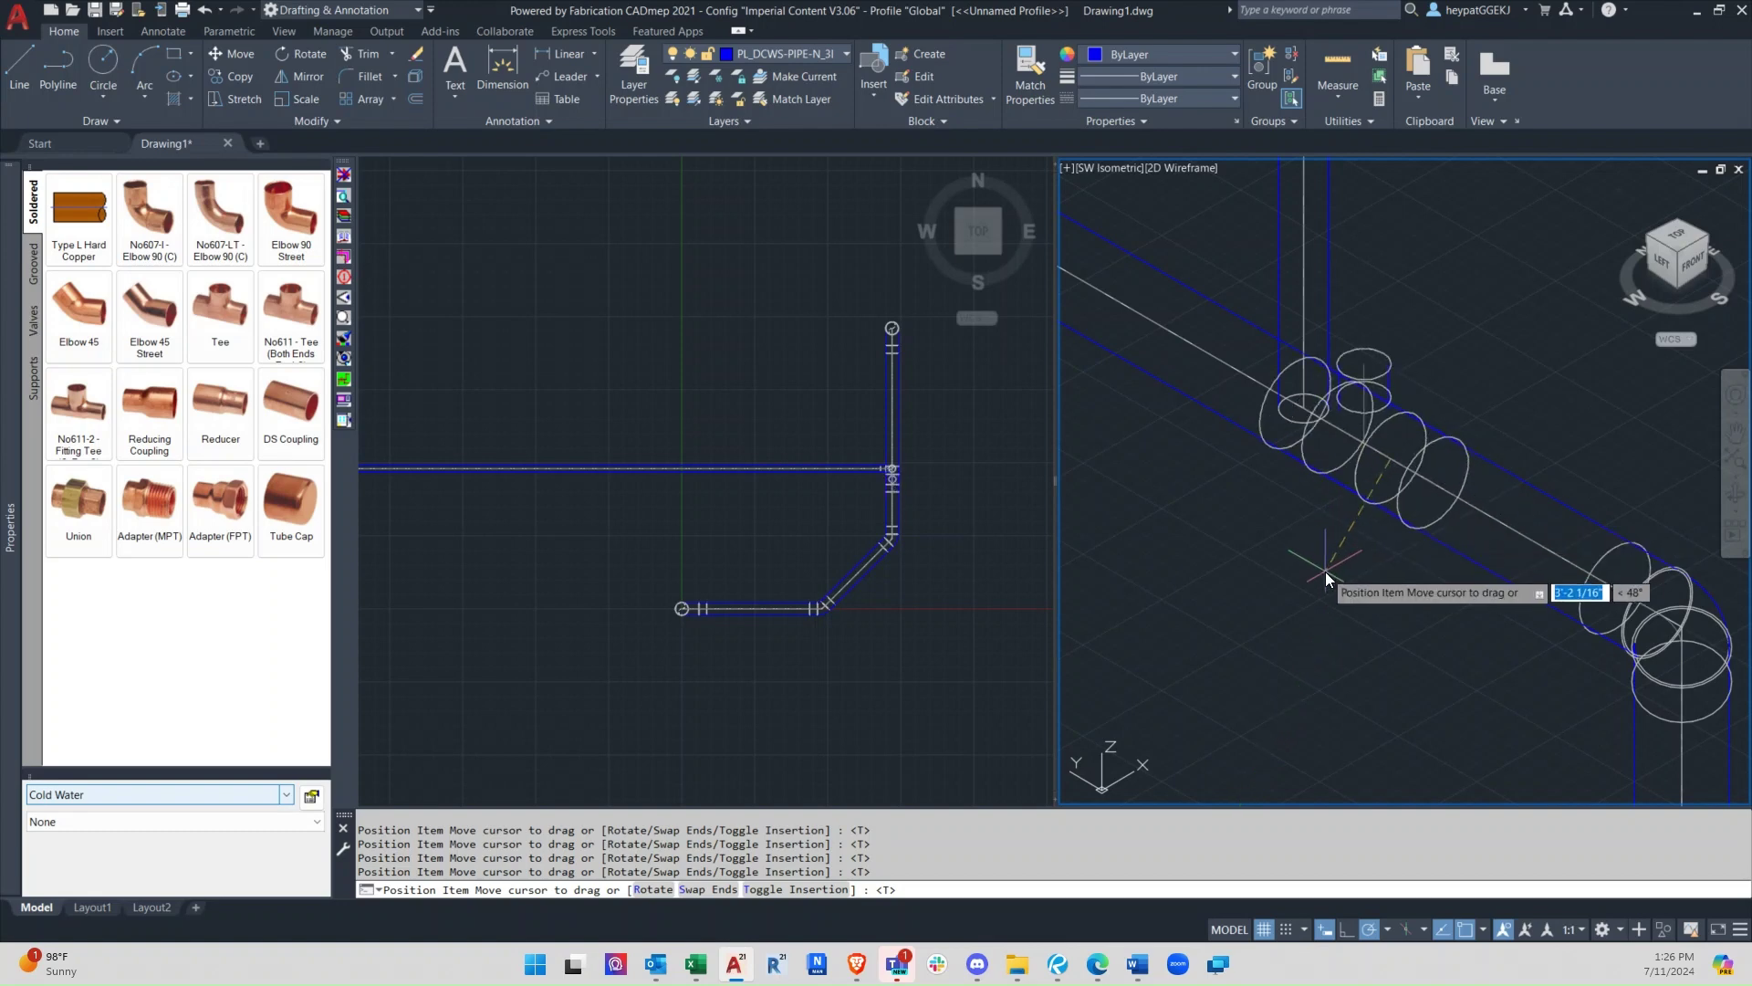
key("Return")
key("Return")
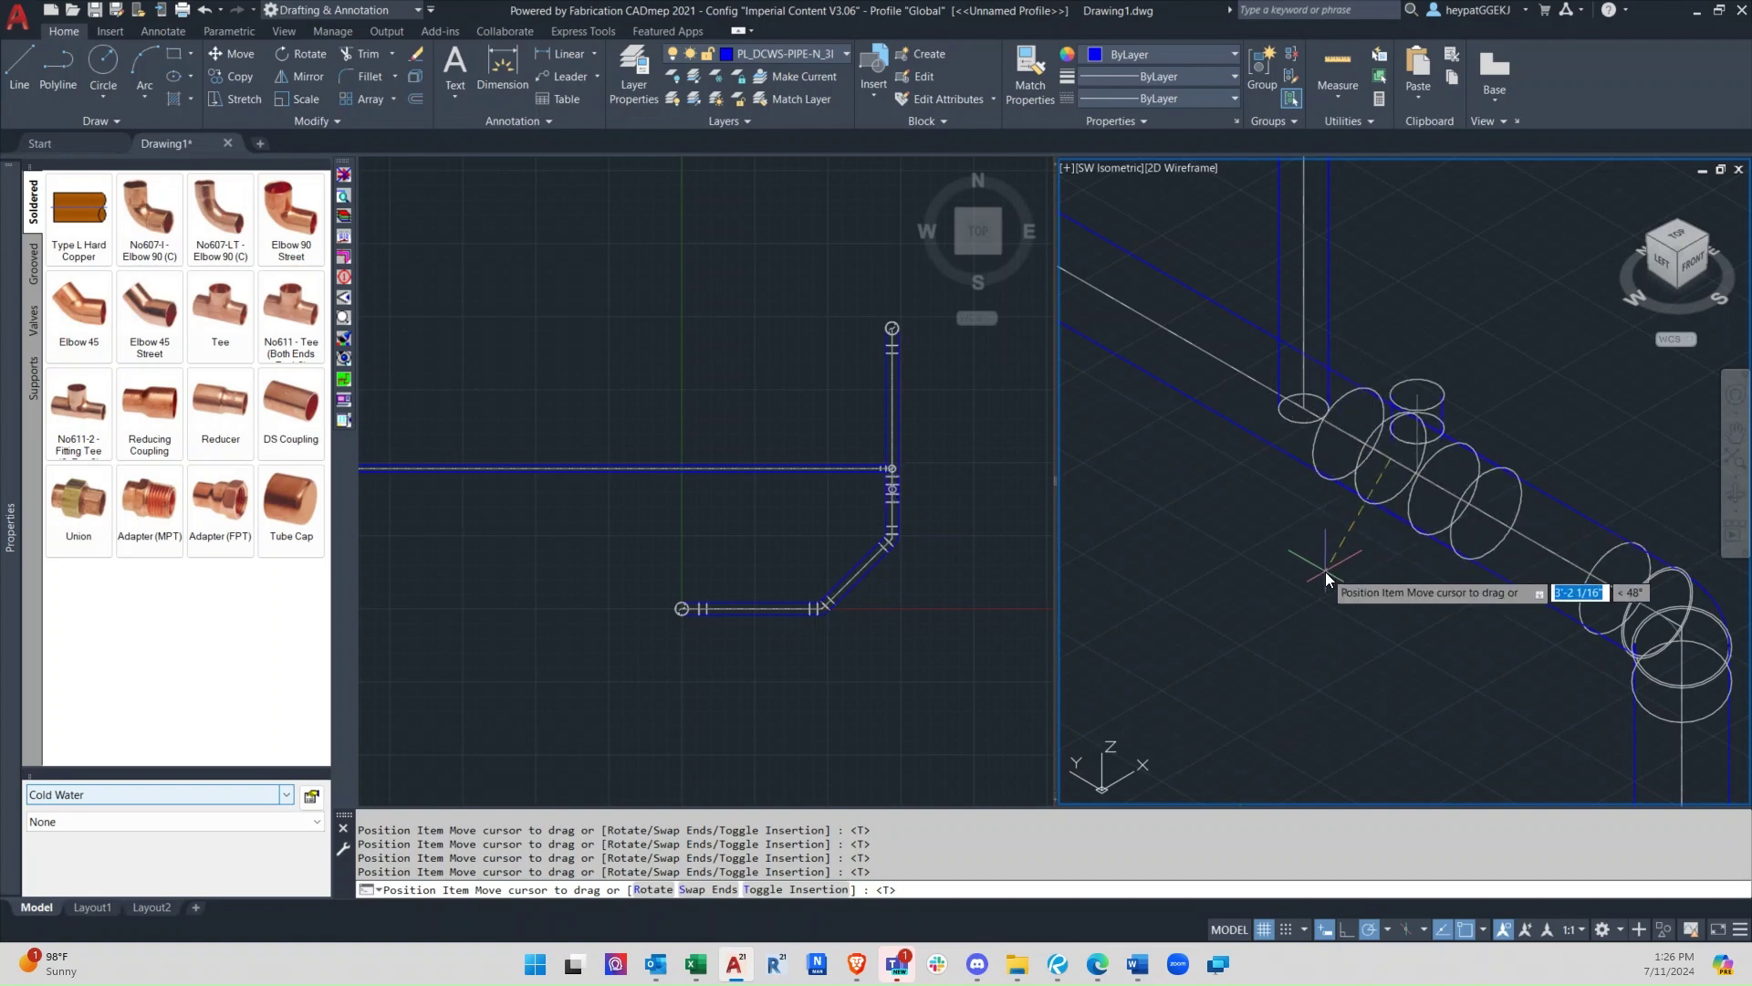
left_click(1304, 409)
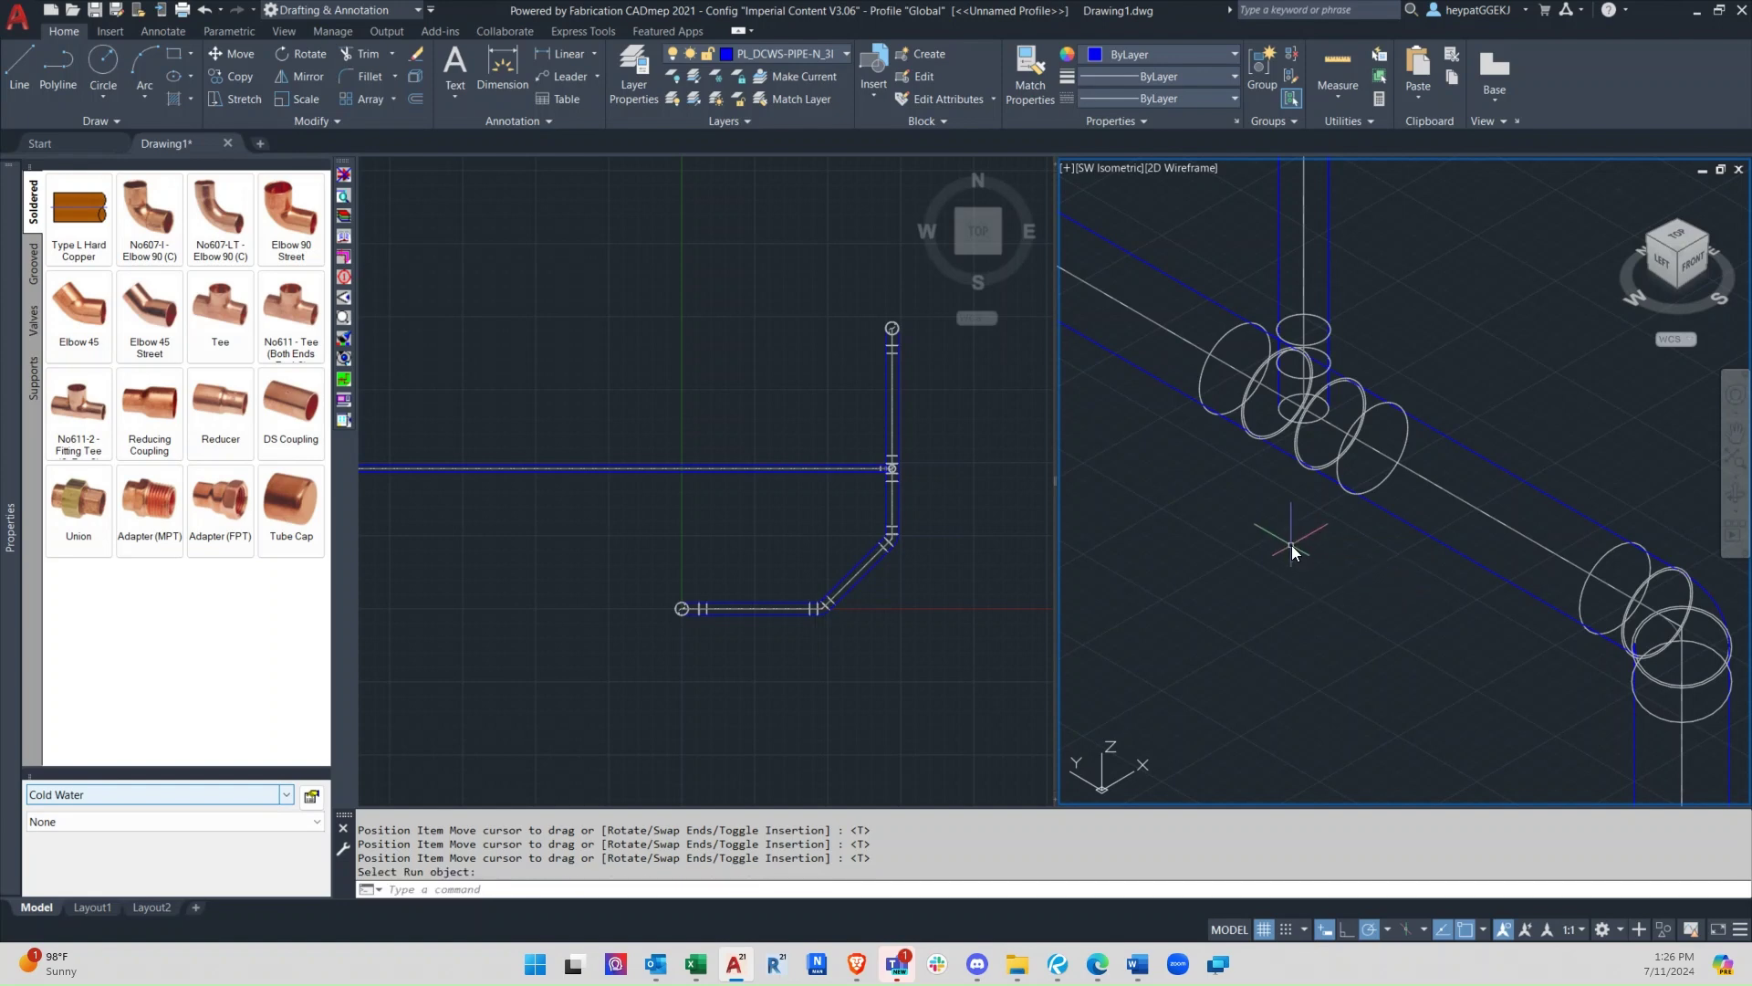
key("Escape")
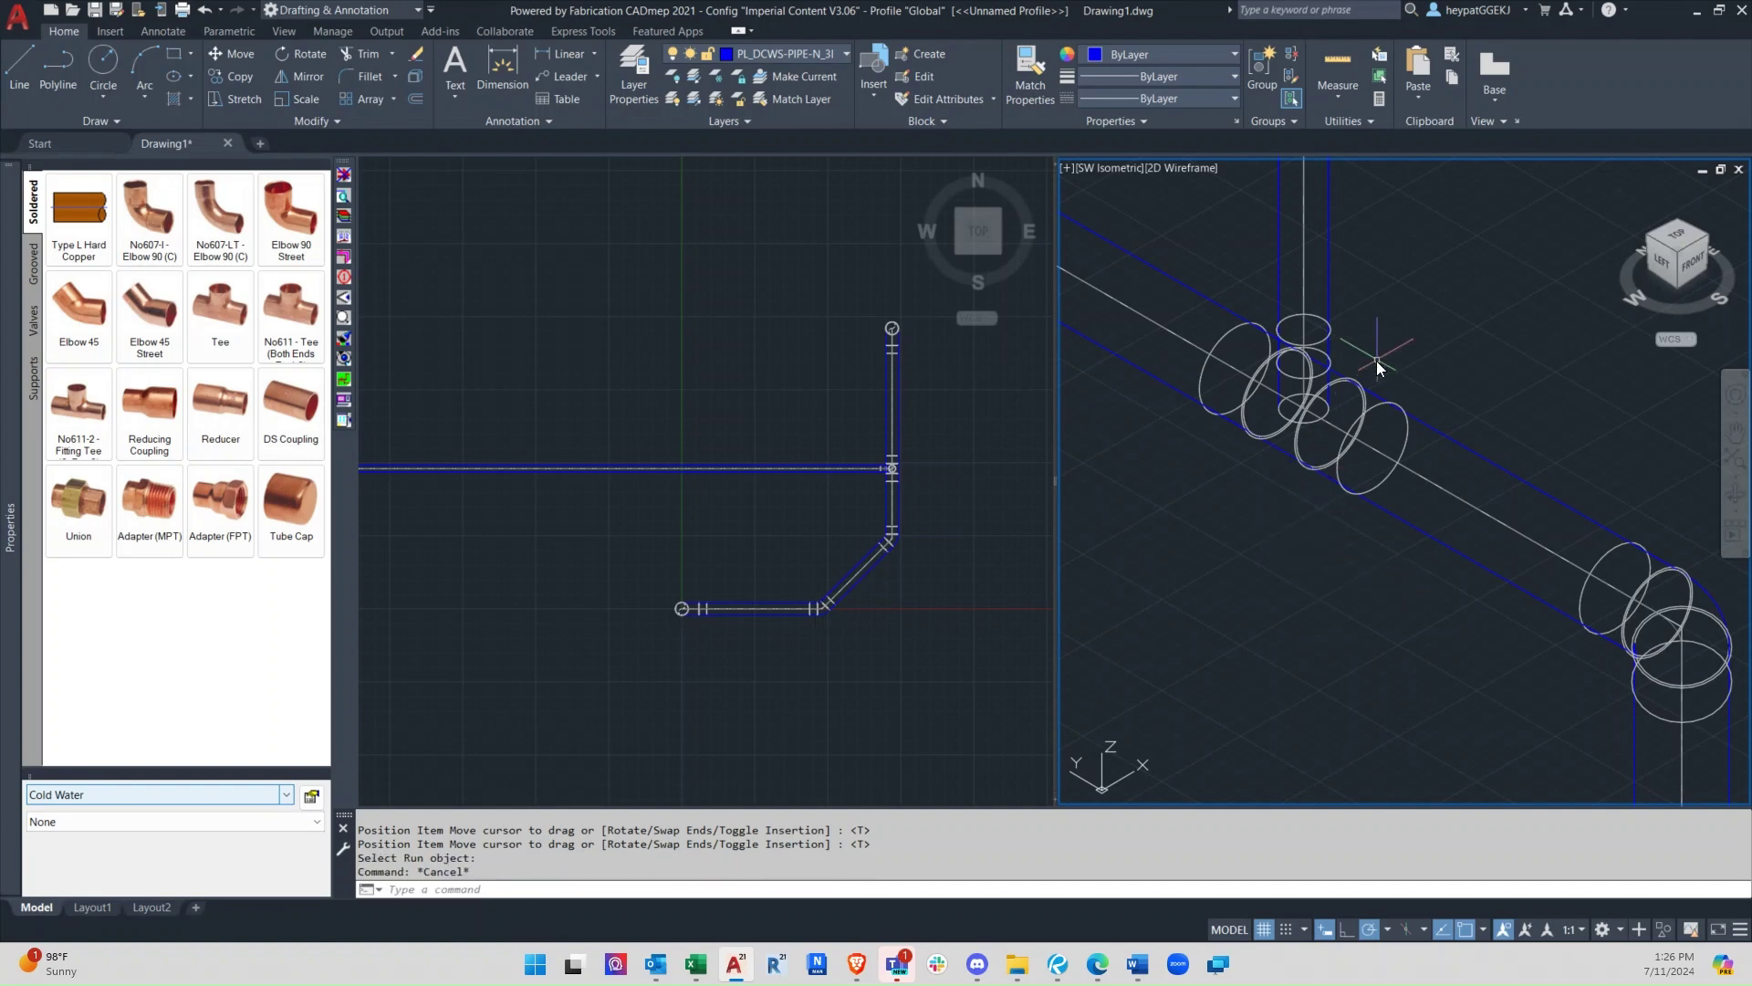
Stretch the lower end of the vertical branch pipe with ortho on to the center of the tee's outlet socket
left_click(1328, 270)
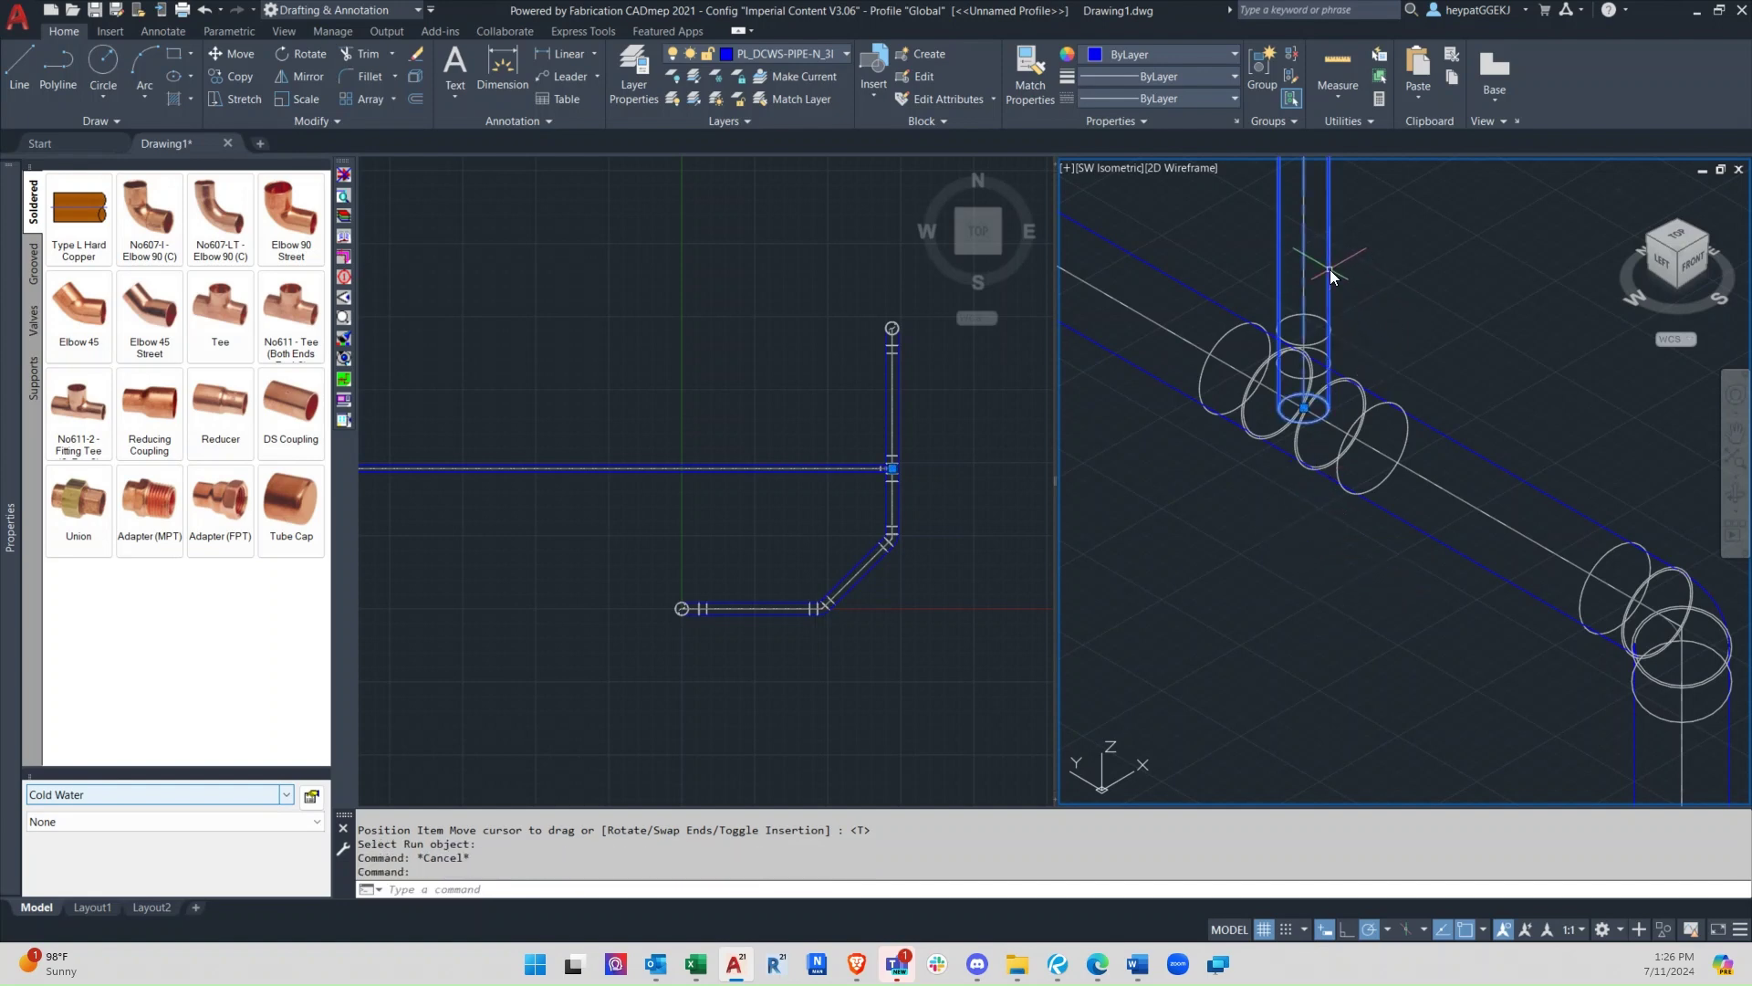
left_click(1304, 406)
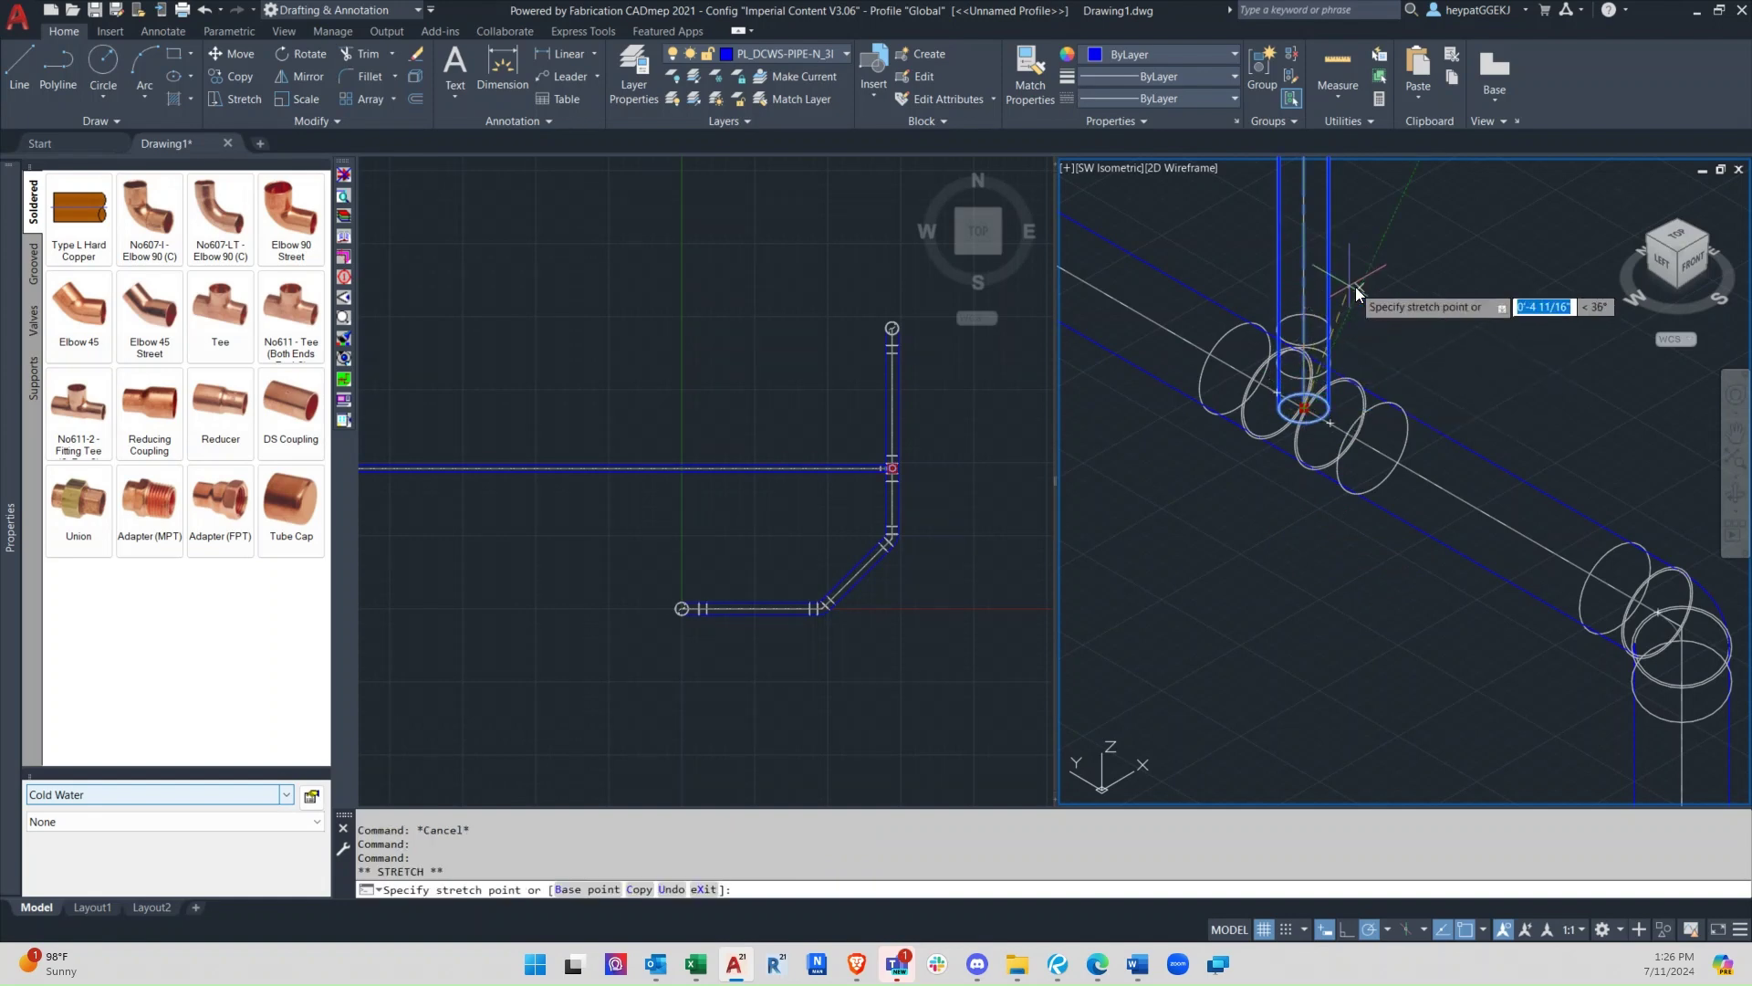
key("F8")
right_click(1387, 276, "shift")
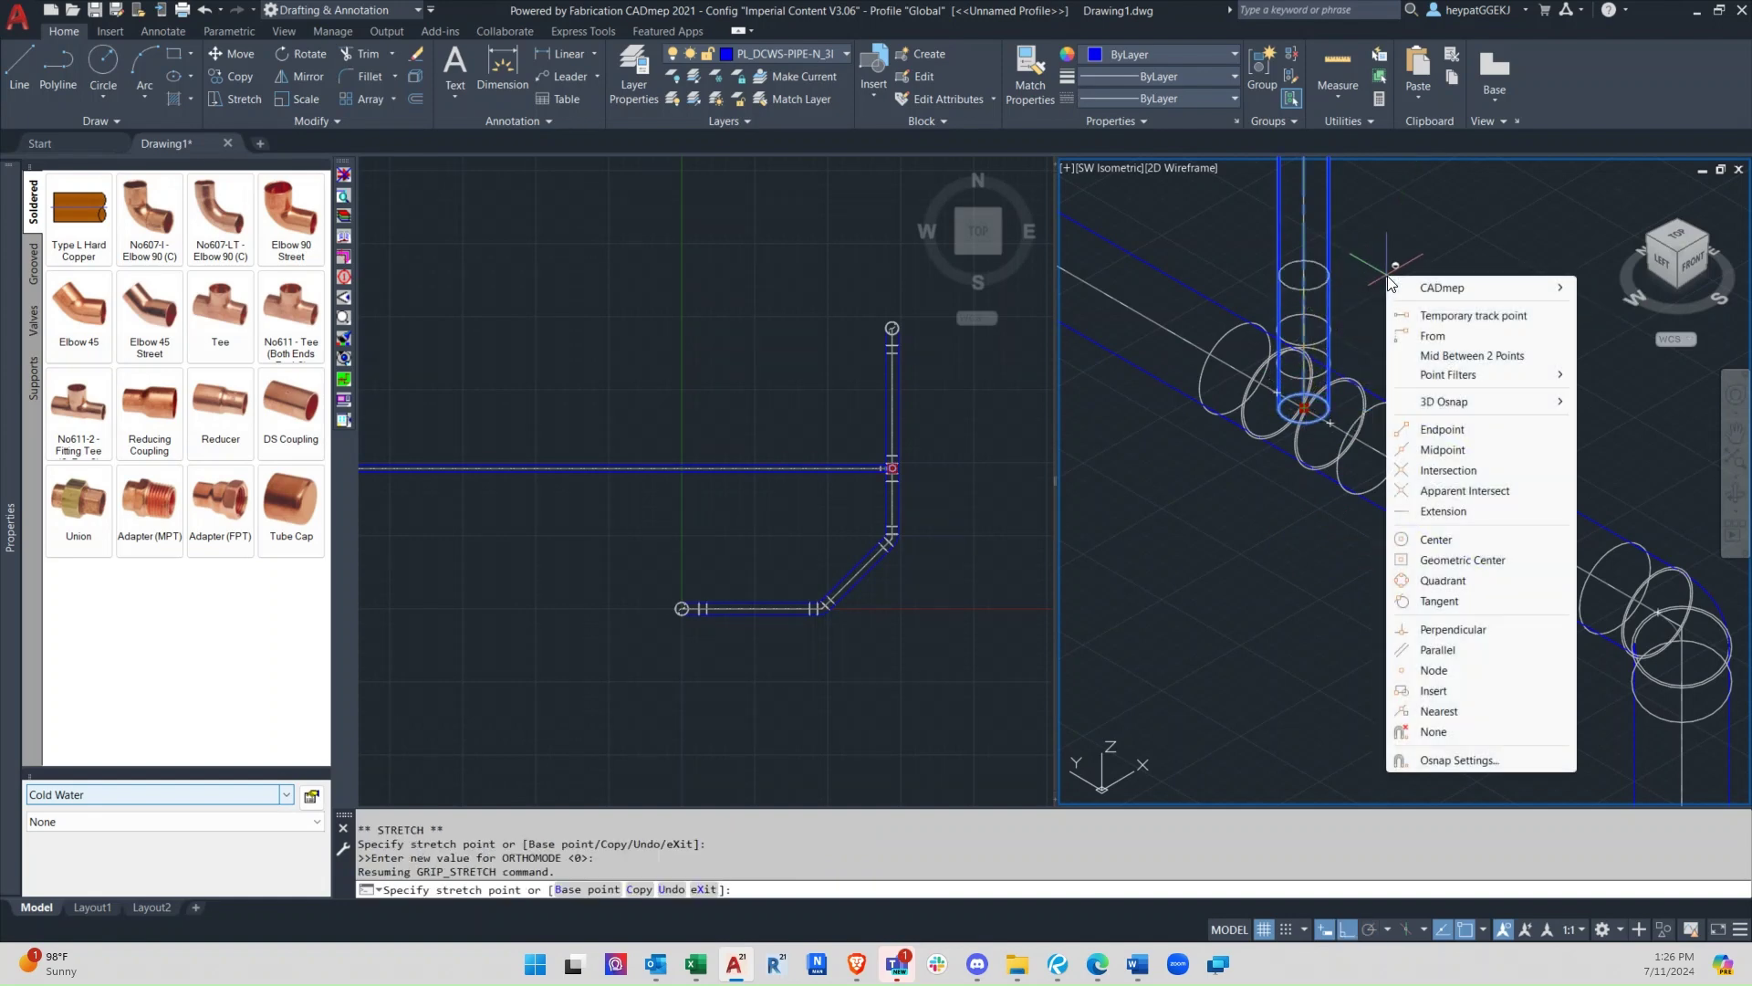
left_click(1437, 539)
scroll(1360, 374, "up", 4)
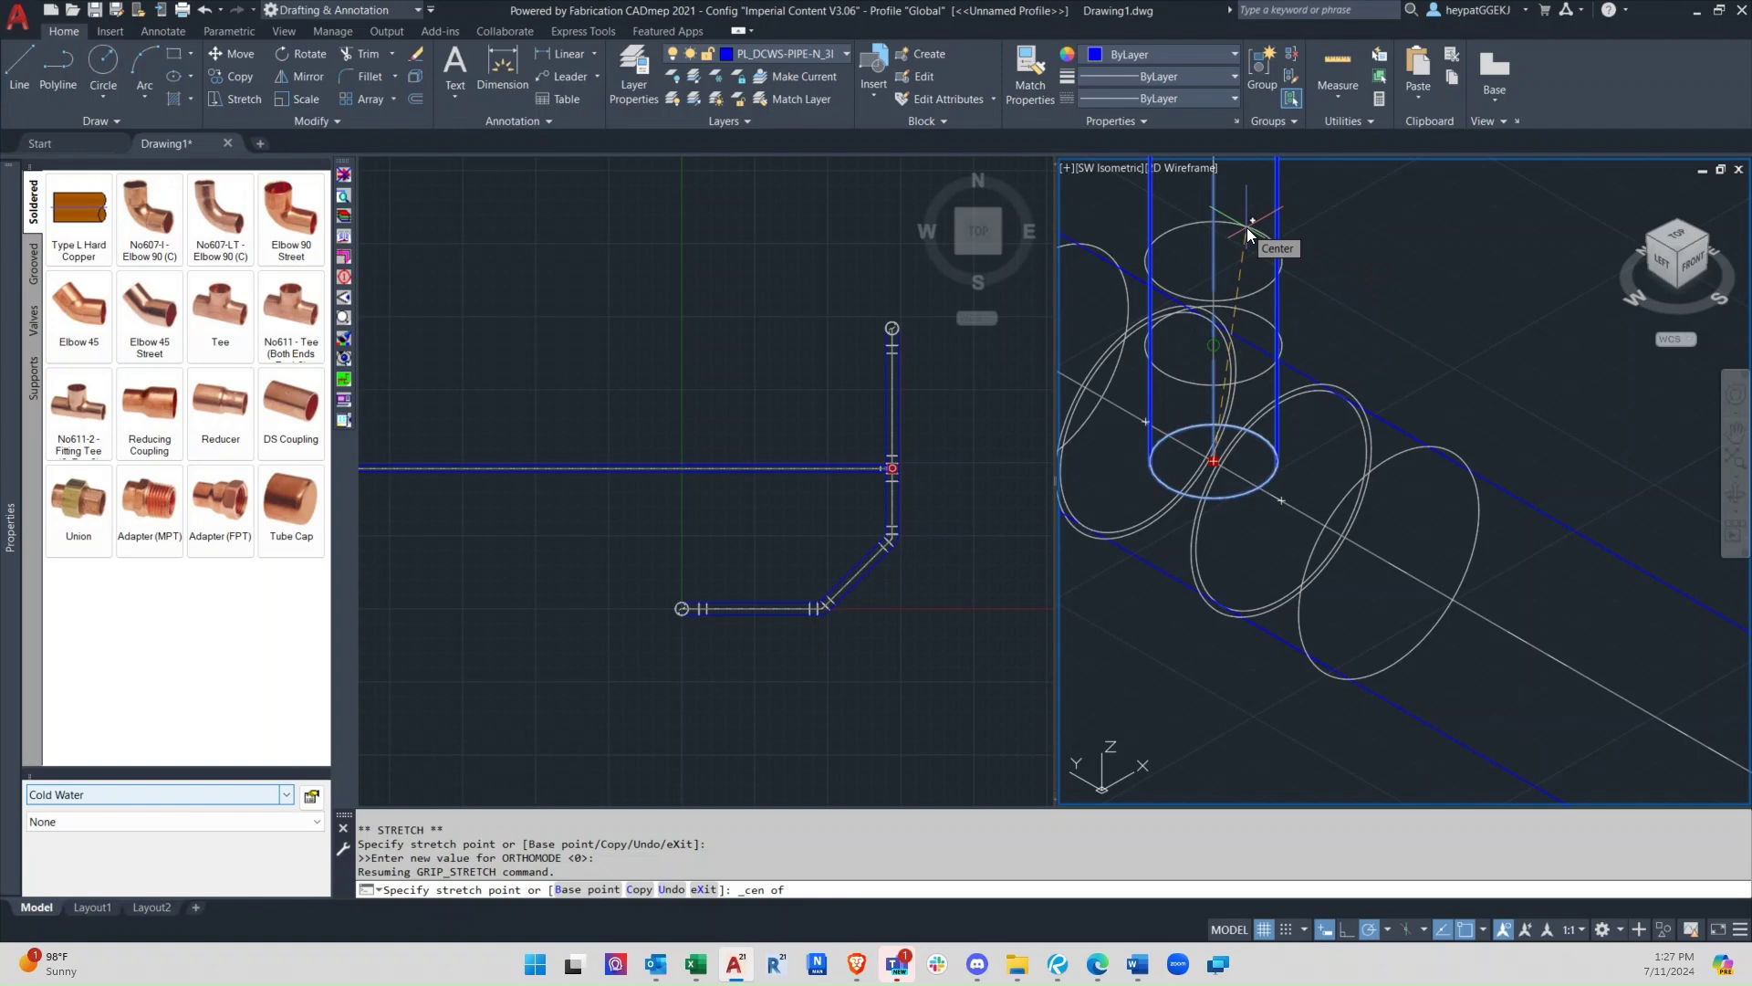
left_click(1249, 235)
scroll(1299, 518, "down", 2)
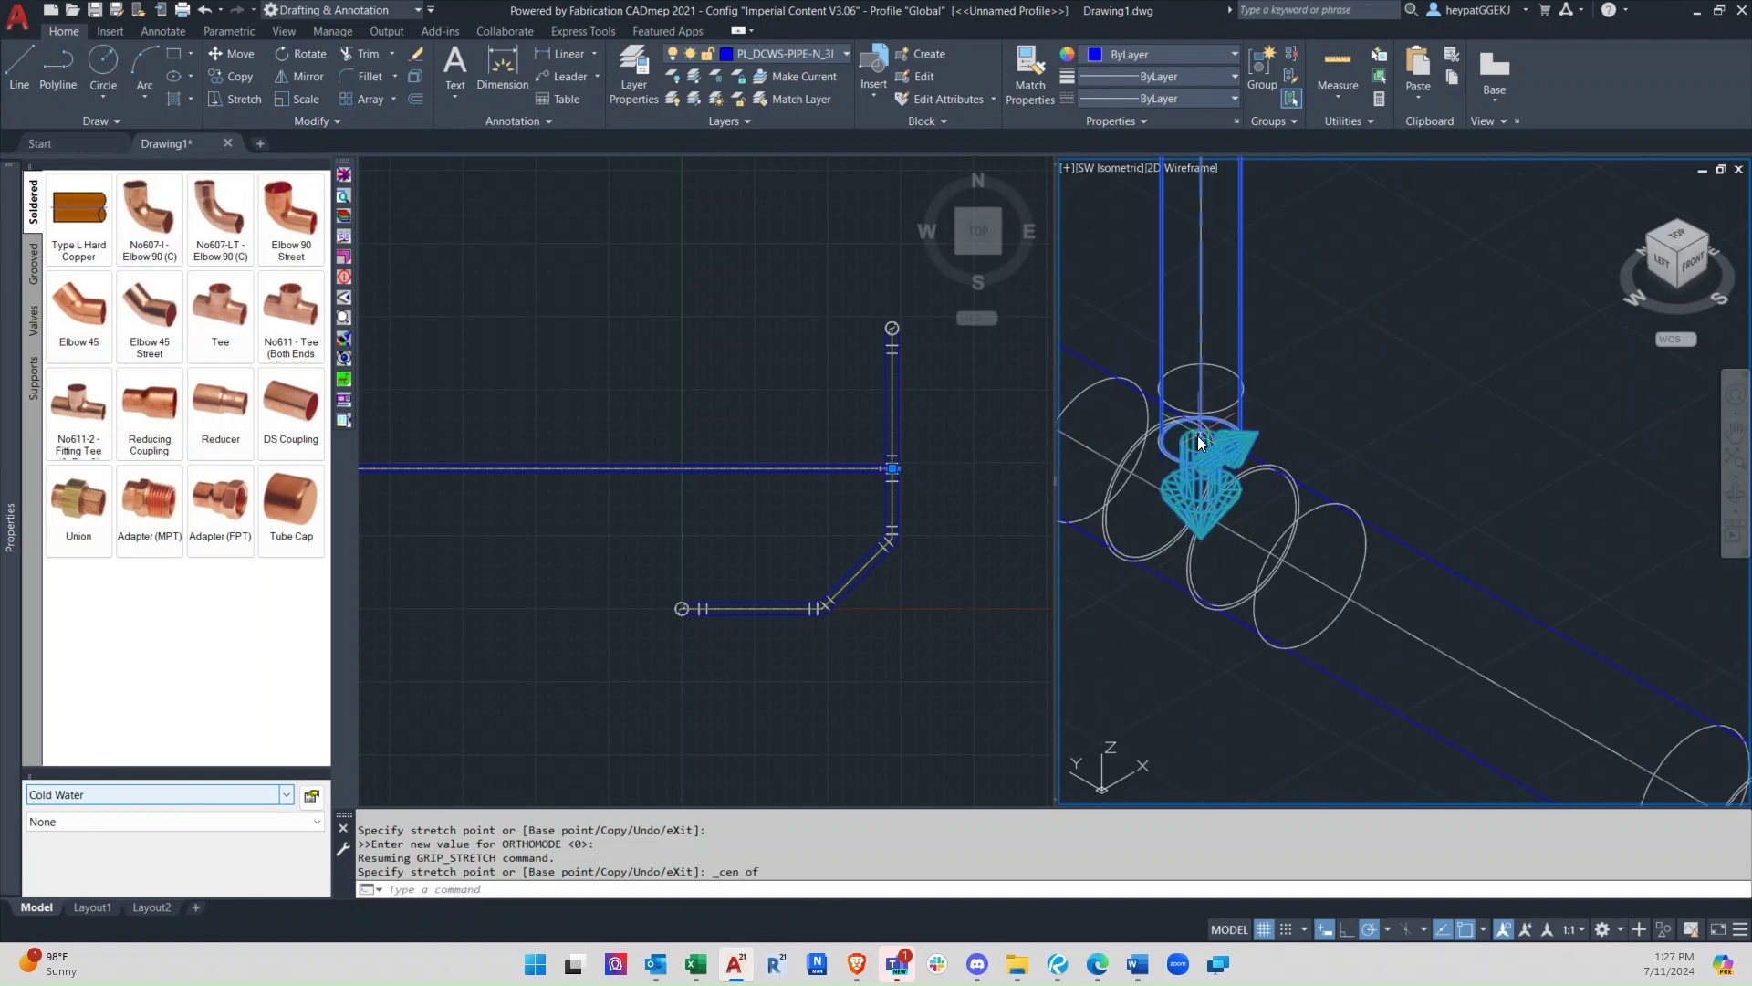
Clear the arrow marker from the shortened branch pipe and bring the whole connected run into view
left_click(345, 175)
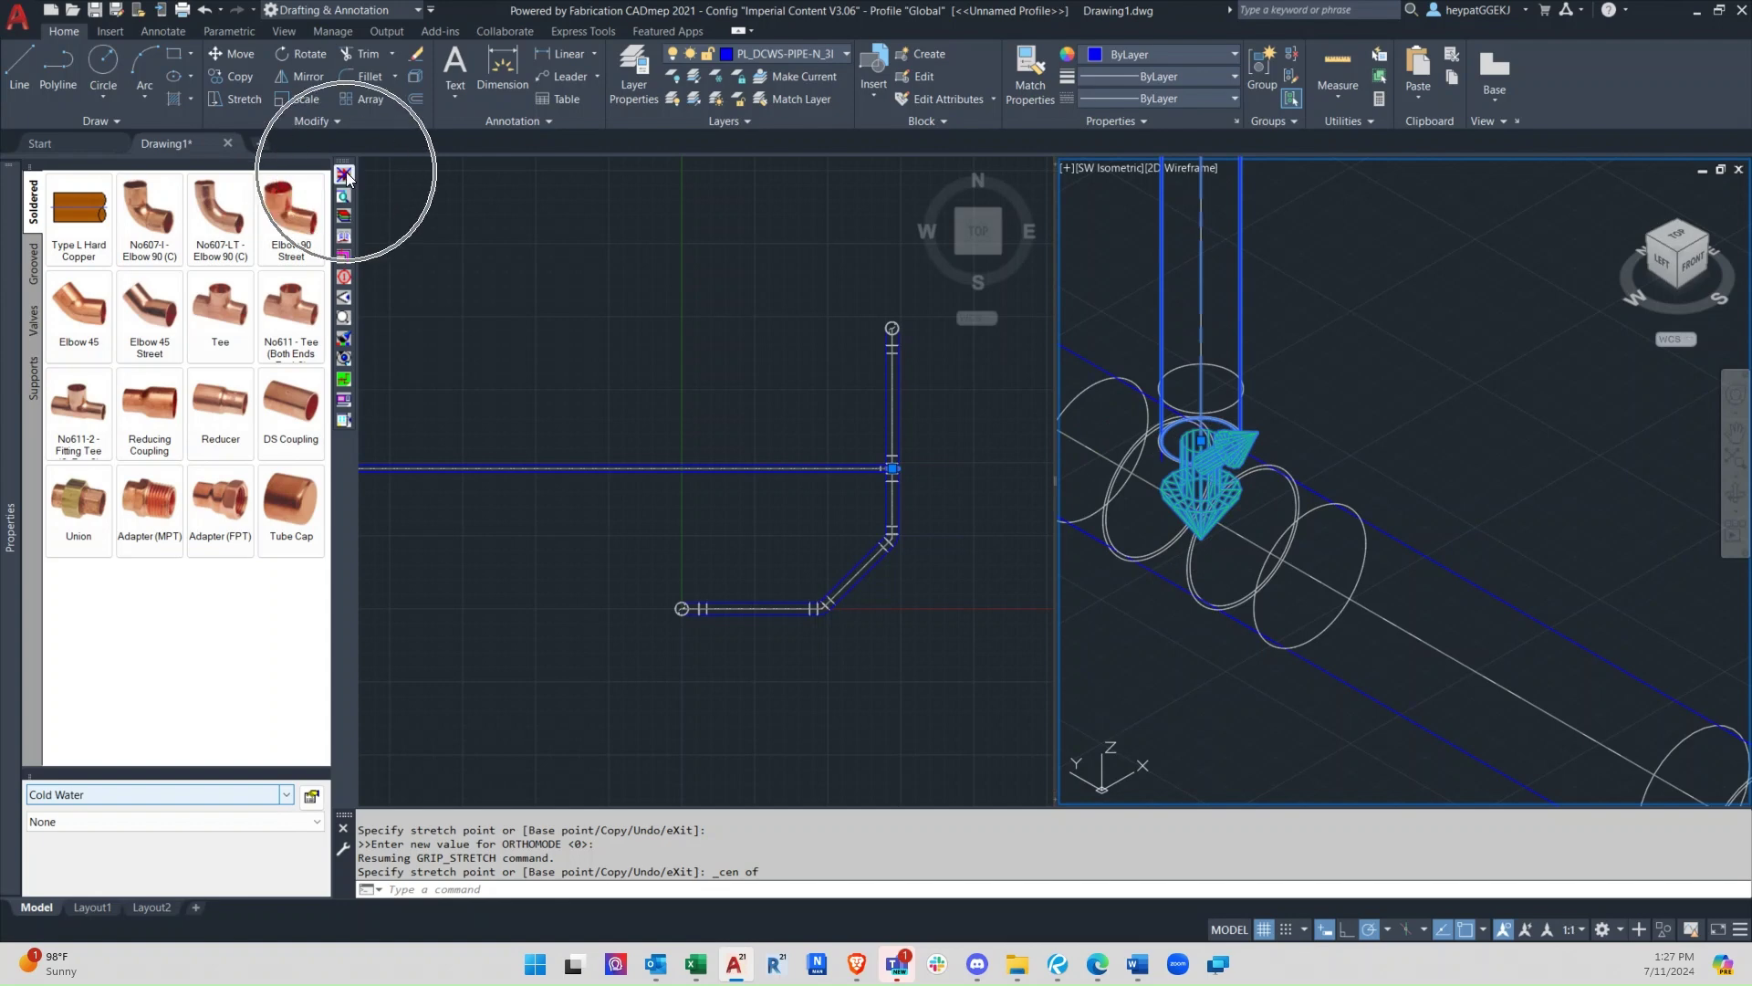
scroll(1440, 442, "down", 5)
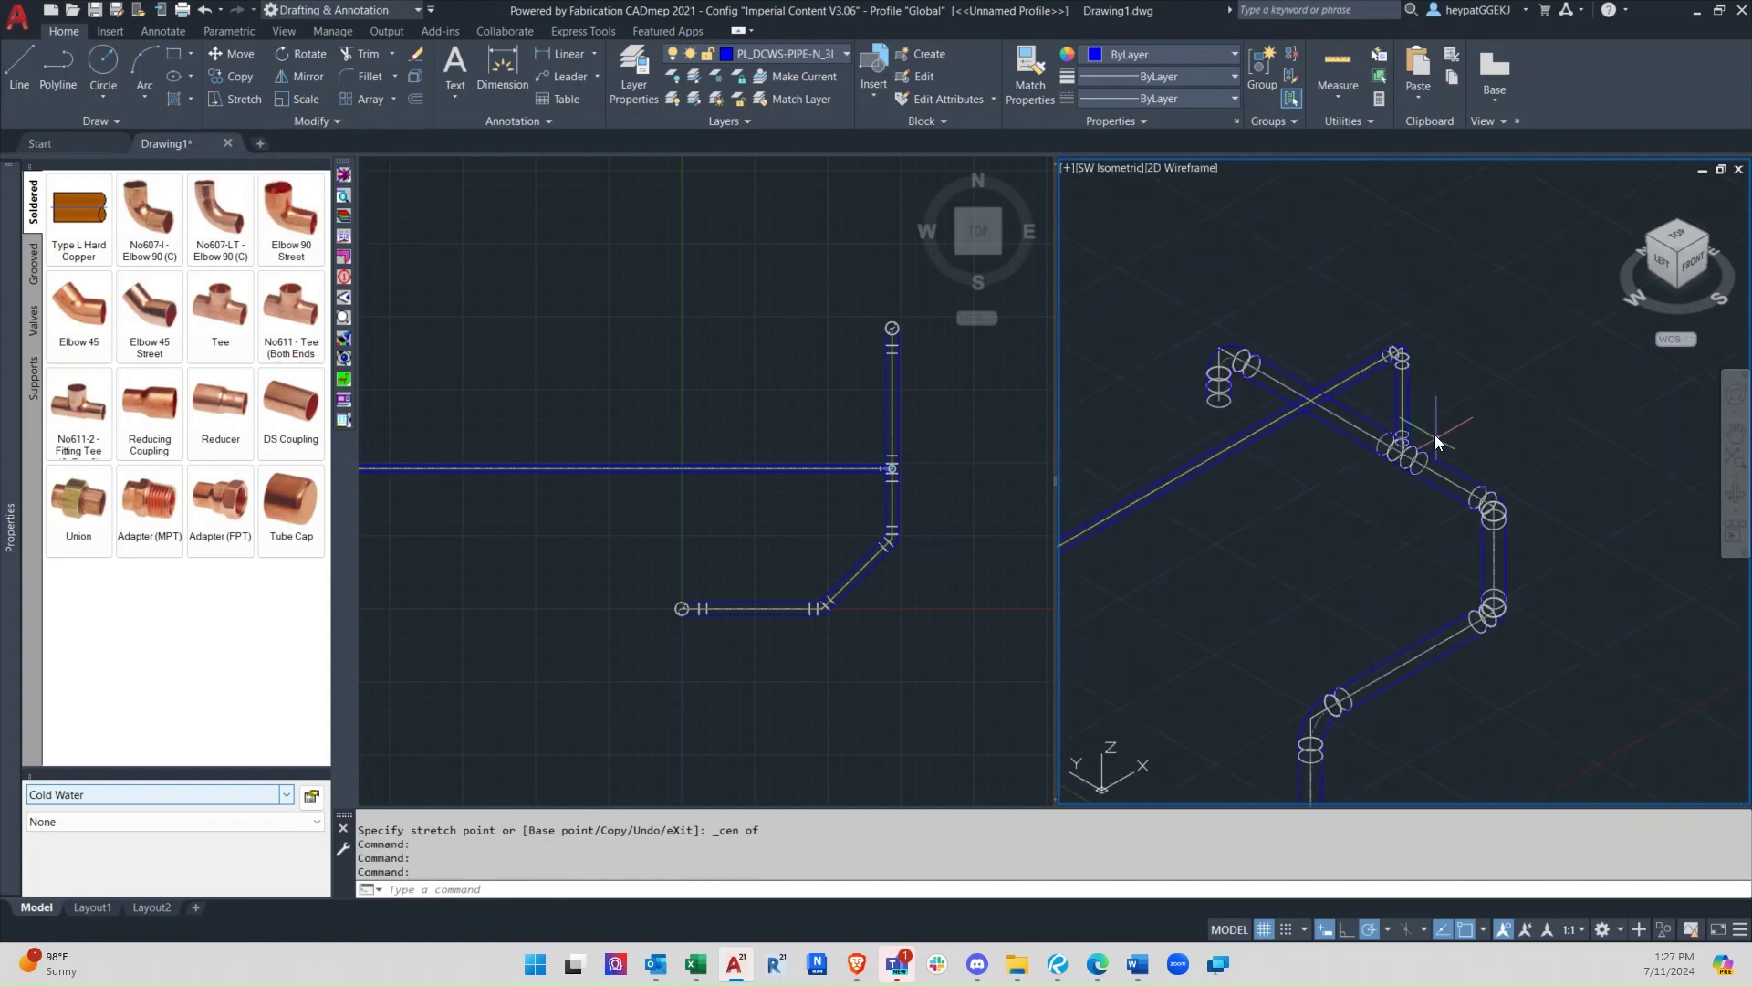
middle_click_drag(1261, 616, 1425, 566)
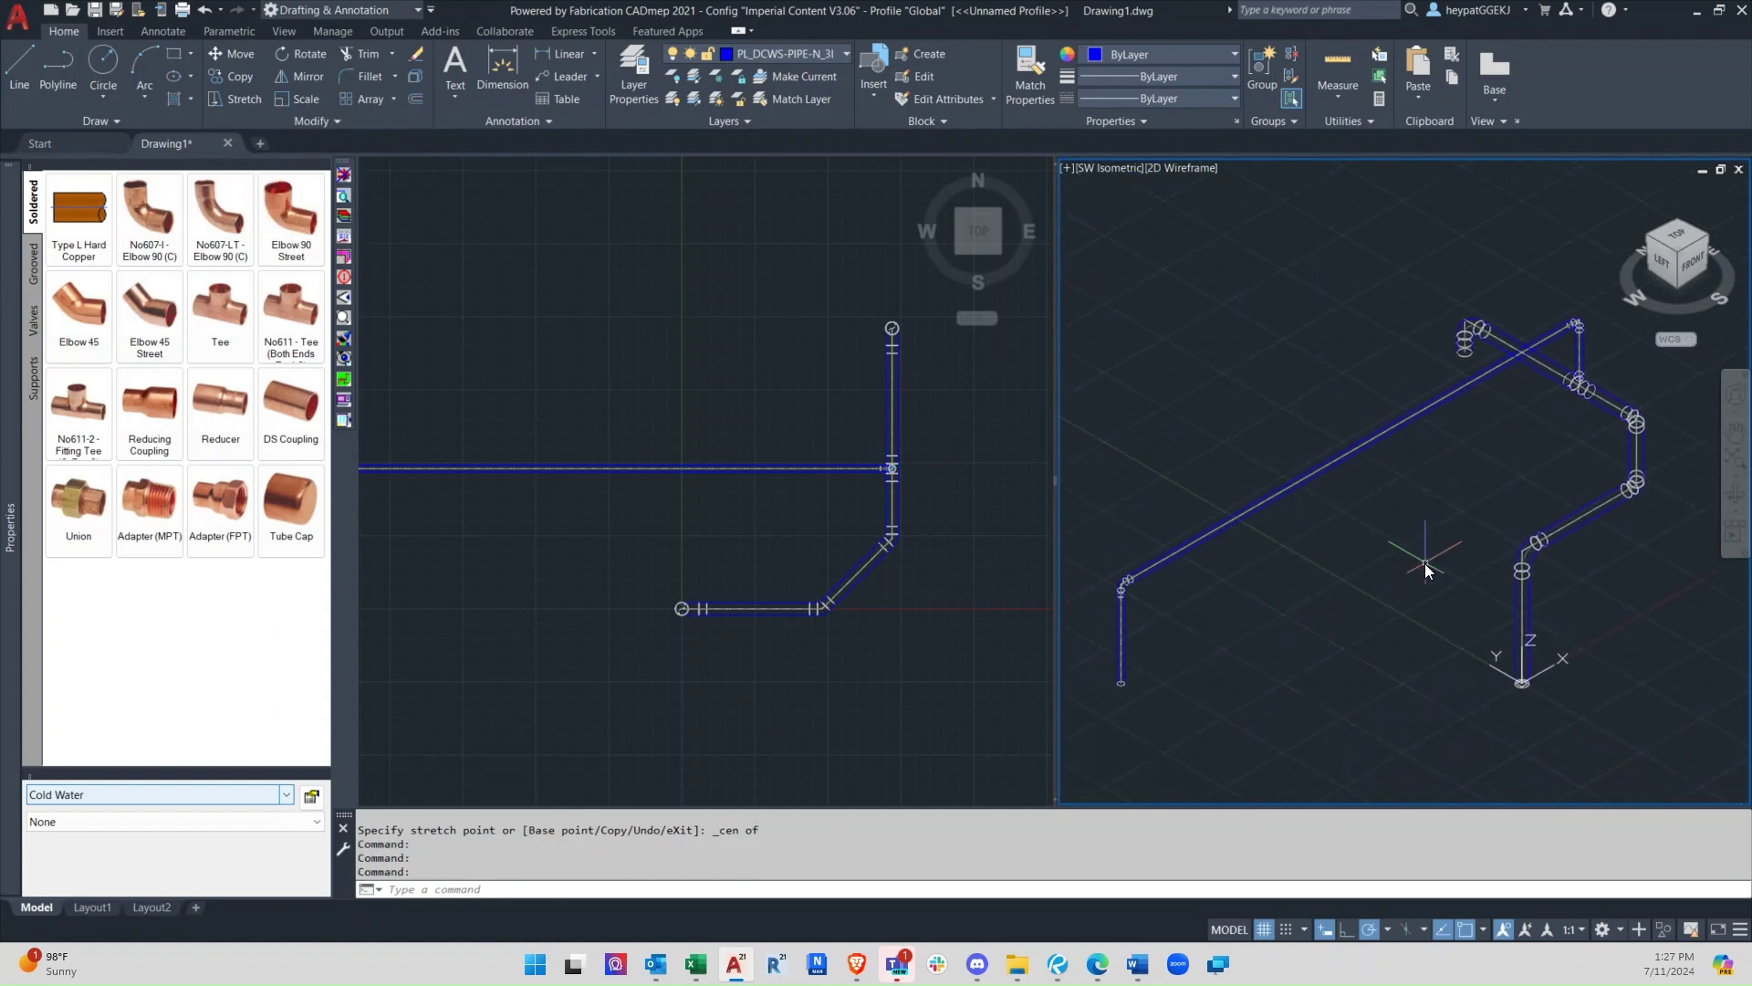